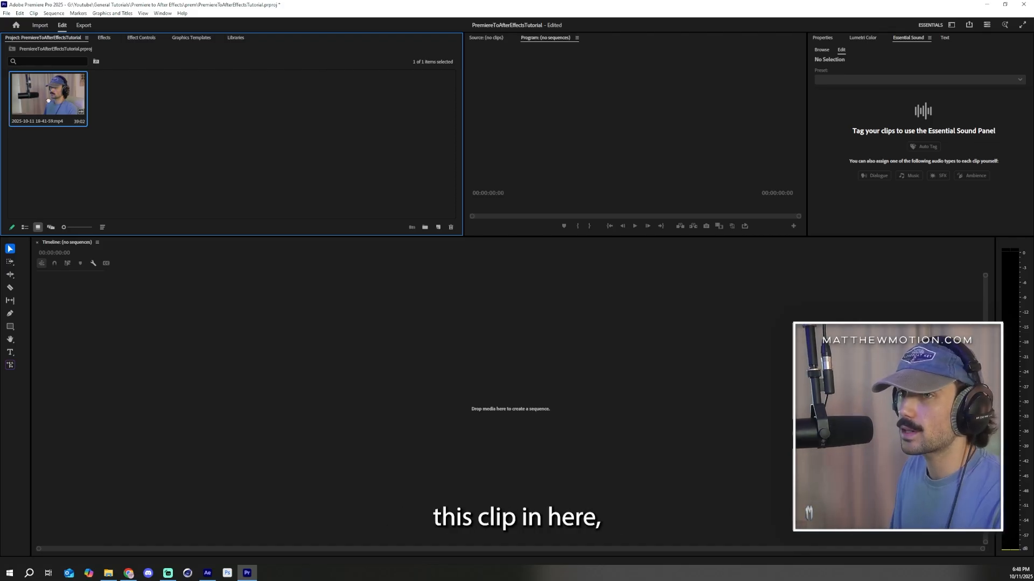
left_click_drag(114, 170, 195, 372)
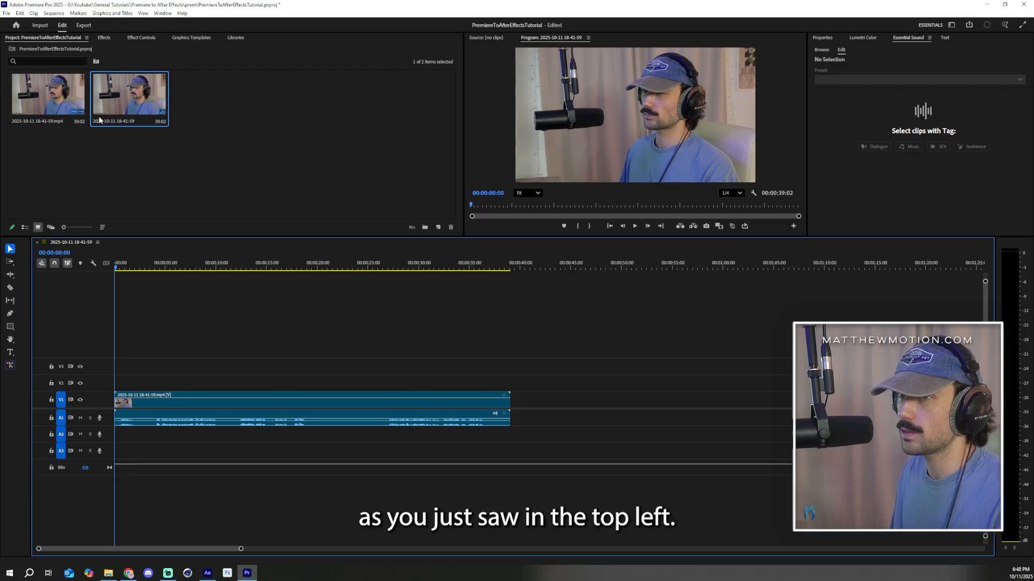
left_click_drag(123, 237, 124, 372)
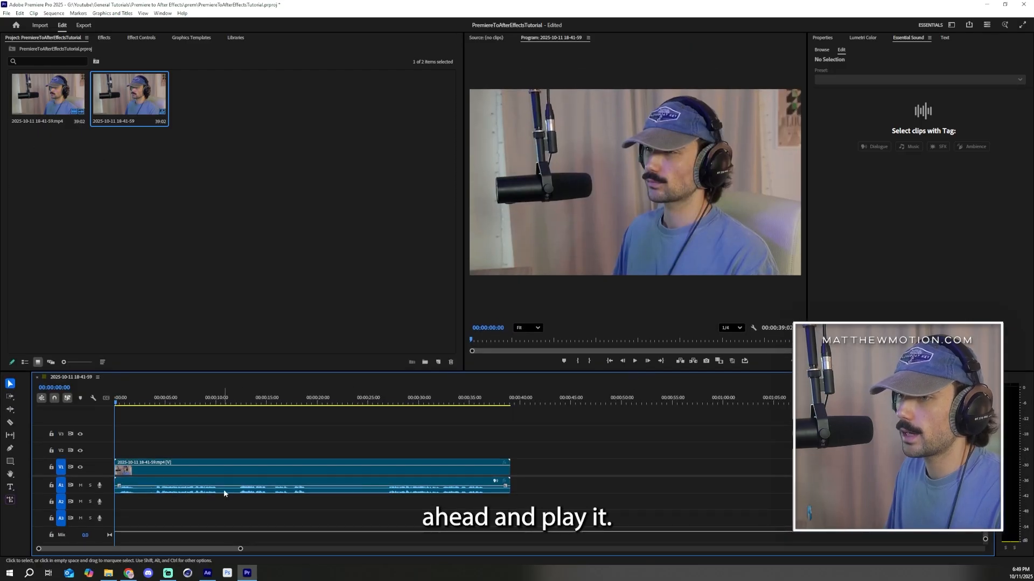
Examine the dead space in the clip's audio waveform and play the footage through.
scroll(205, 494, "up", 3)
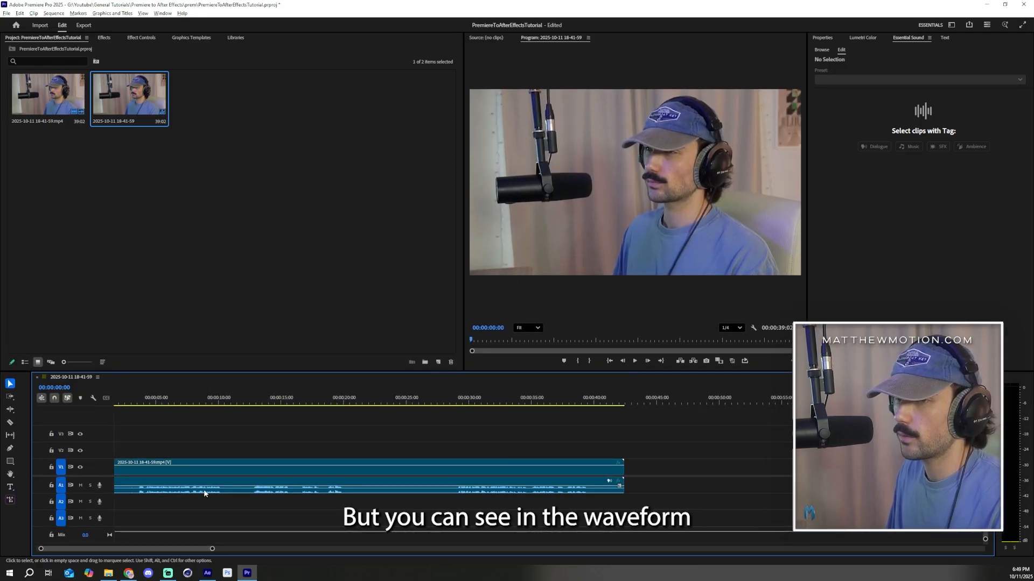
scroll(465, 497, "down", 2)
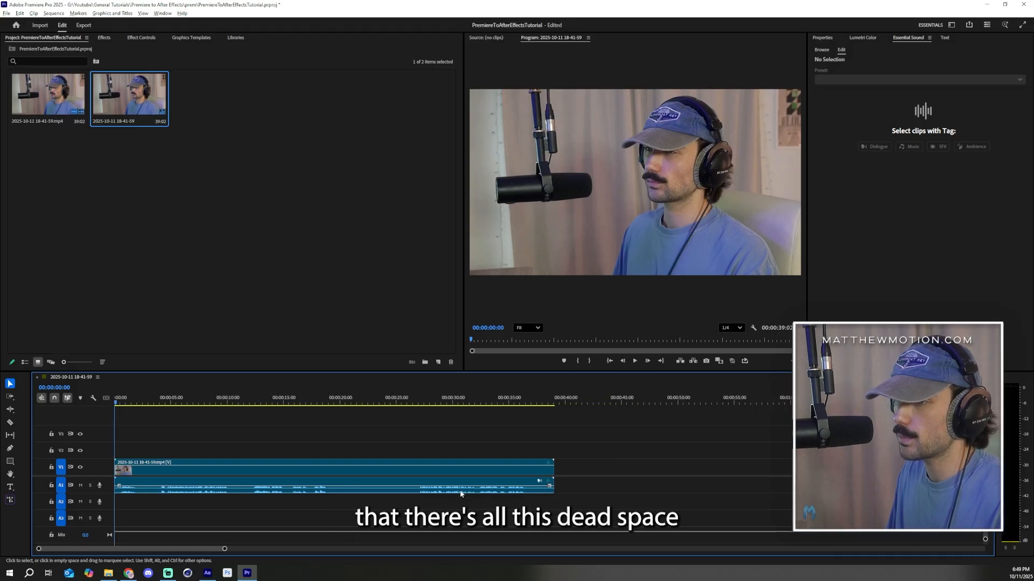
scroll(298, 493, "up", 2)
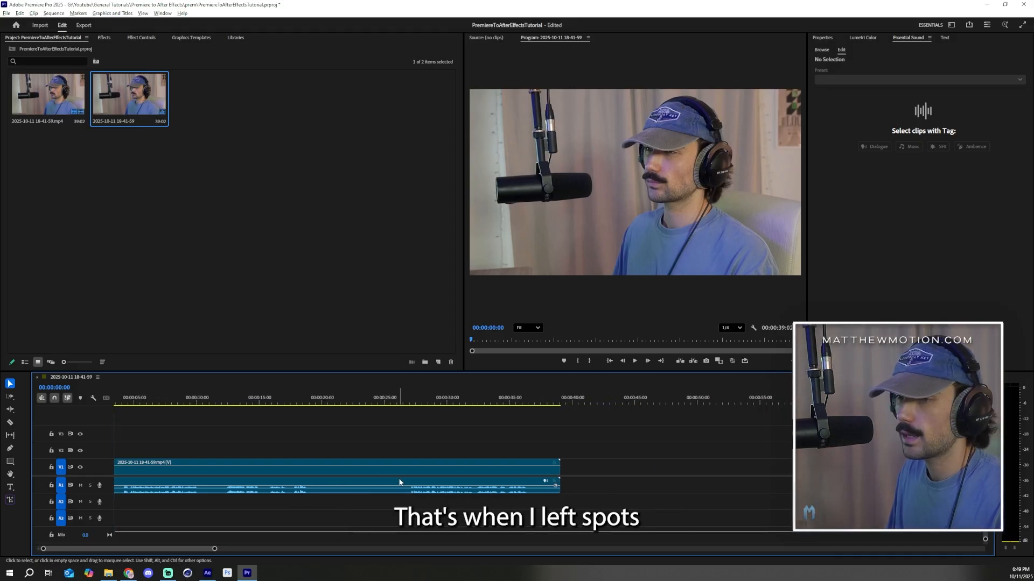
scroll(162, 549, "down", 1)
scroll(127, 550, "up", 1)
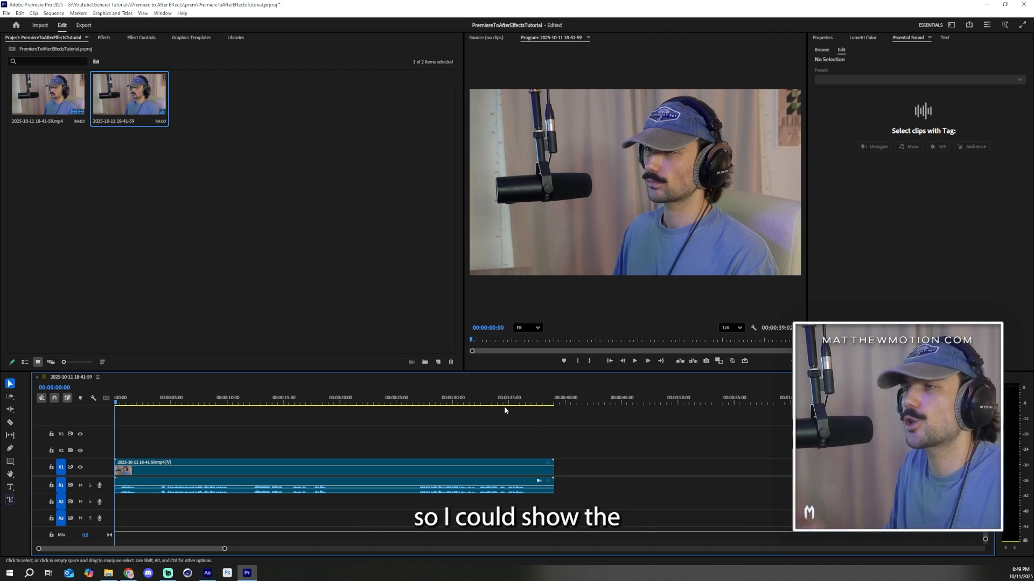
left_click(635, 361)
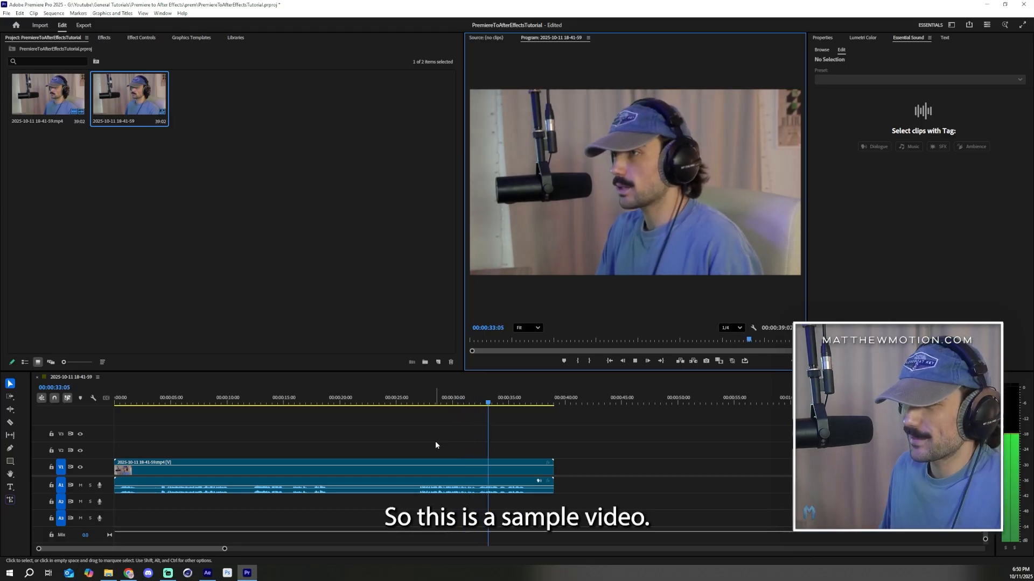
left_click(635, 361)
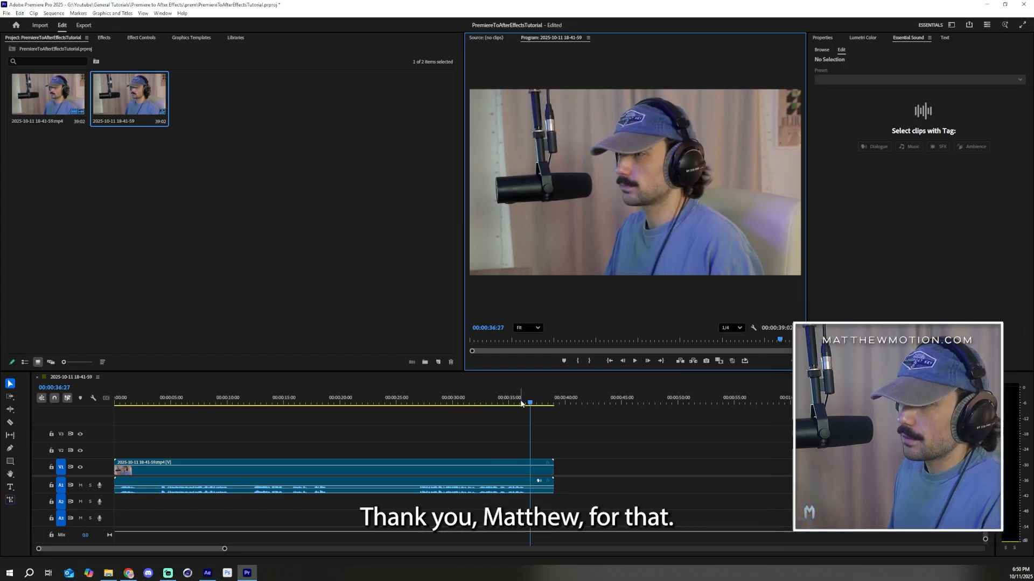
Return the playhead to the start and transcribe the clip in the sequence.
left_click_drag(521, 403, 115, 404)
left_click(182, 473)
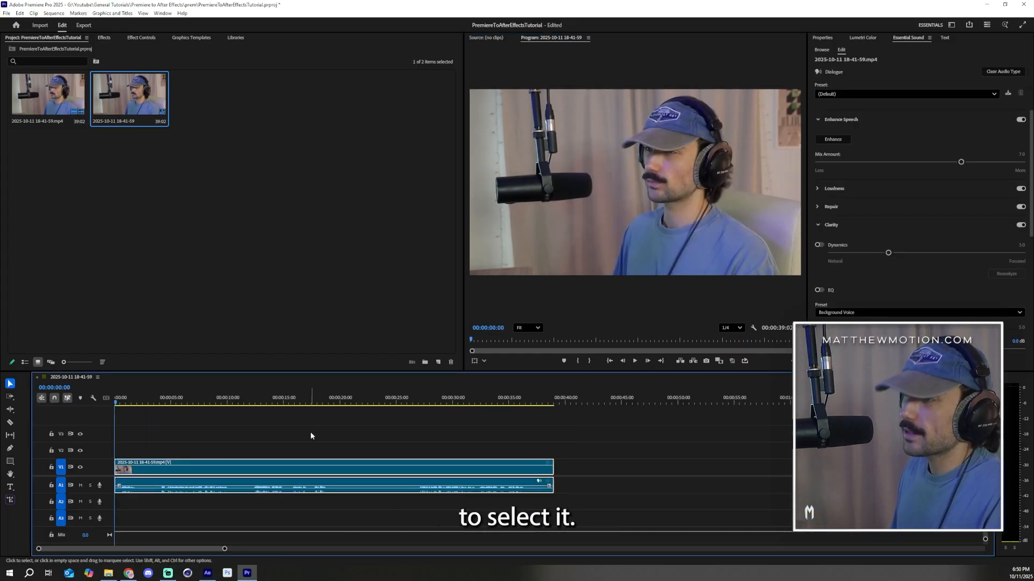
left_click(945, 37)
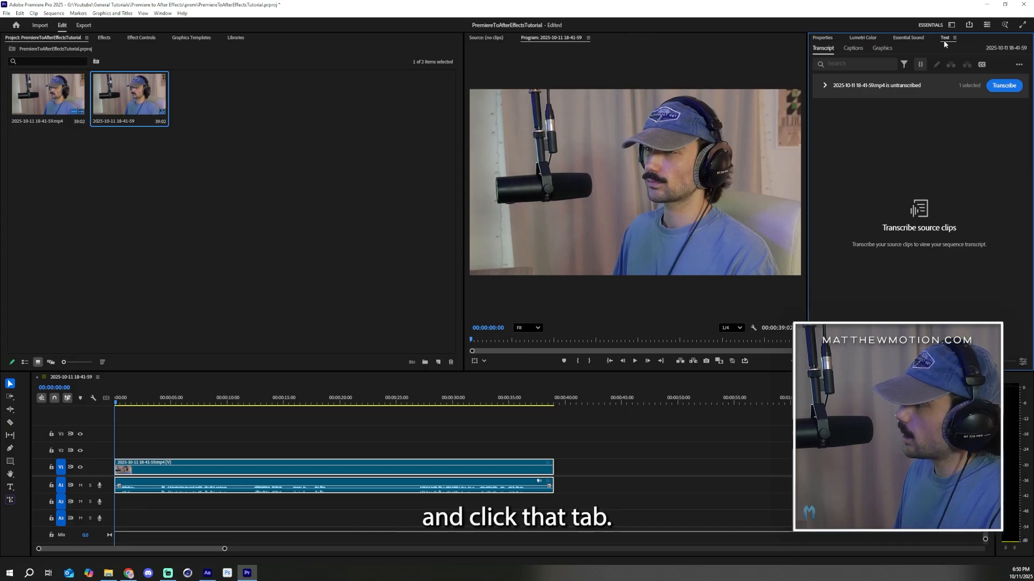
left_click(1005, 86)
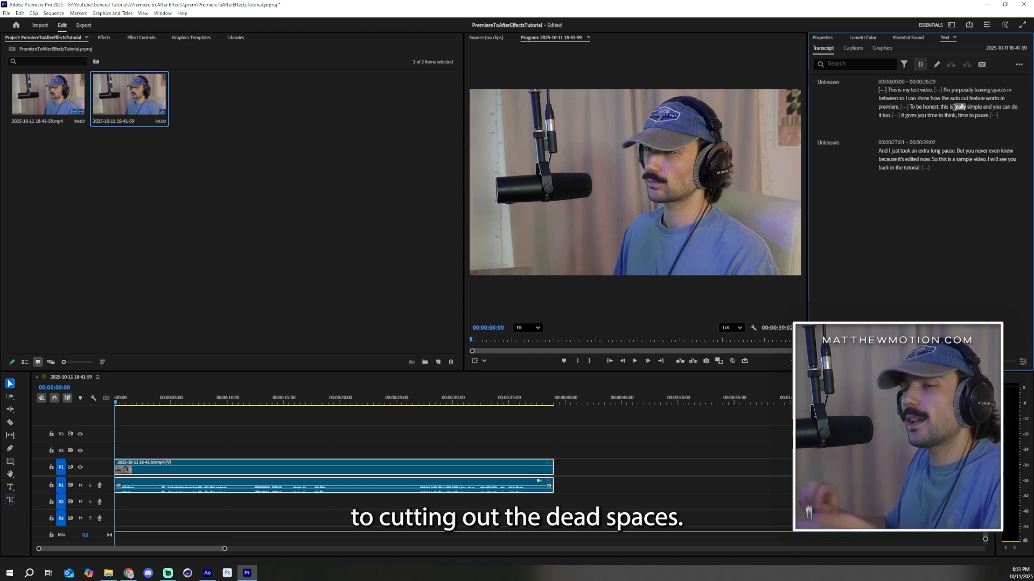
Filter the transcript by Pauses and delete all the found pauses from the sequence.
left_click(904, 65)
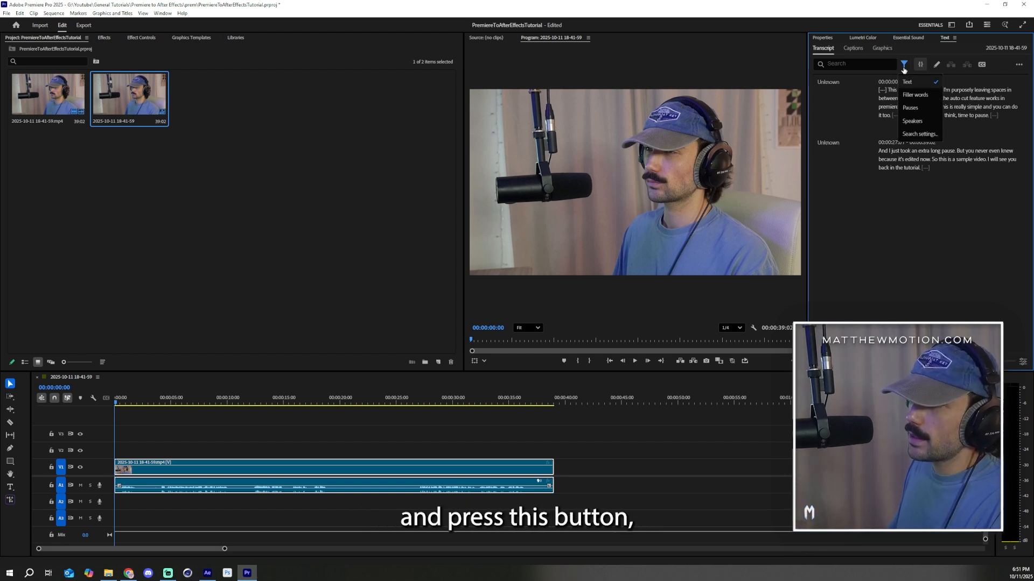
left_click(925, 113)
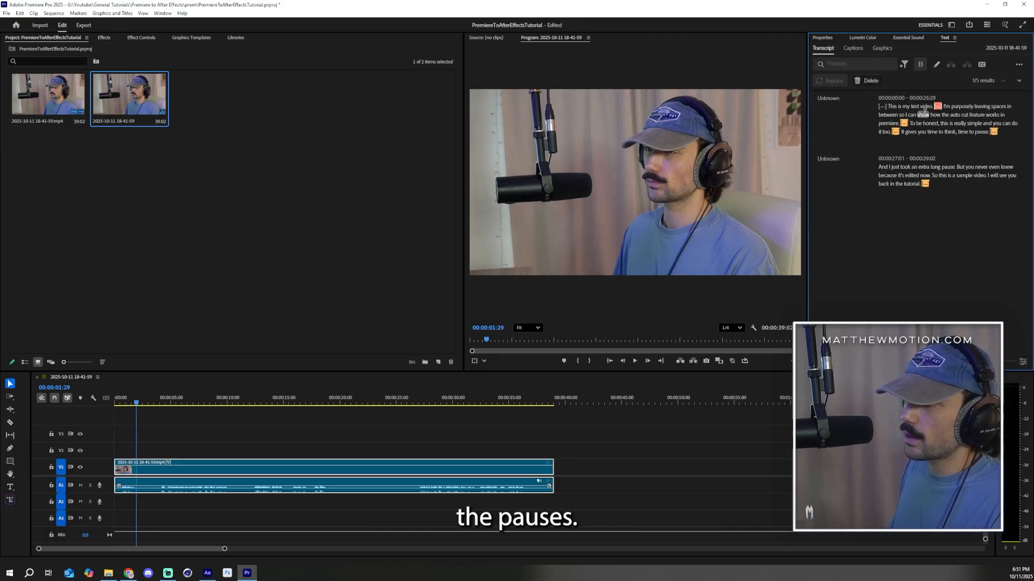
left_click(868, 82)
left_click(976, 100)
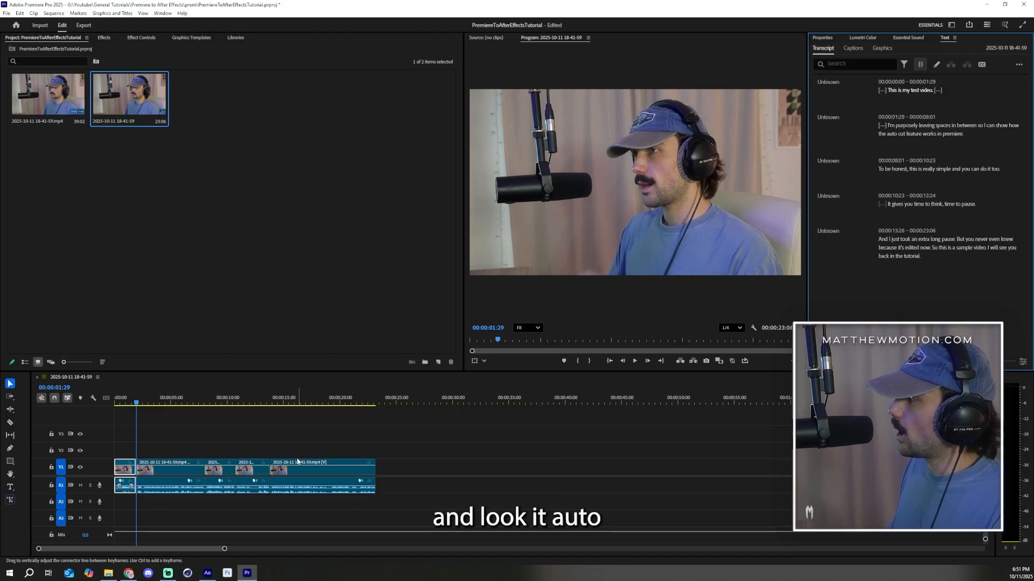
Trim the end of the "To be honest" clip back to 00:00:10:18.
left_click_drag(223, 549, 93, 549)
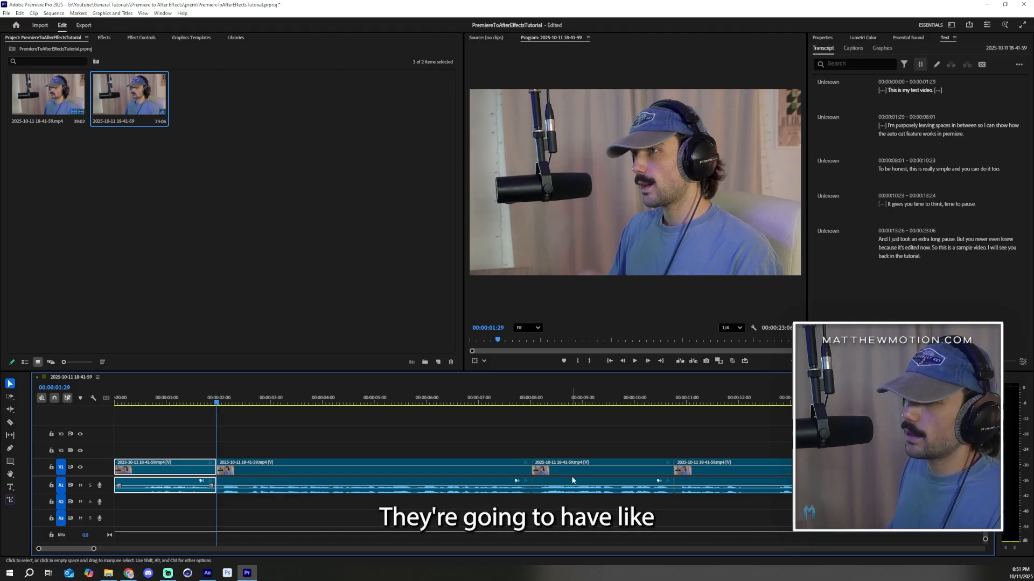
scroll(529, 500, "up", 5)
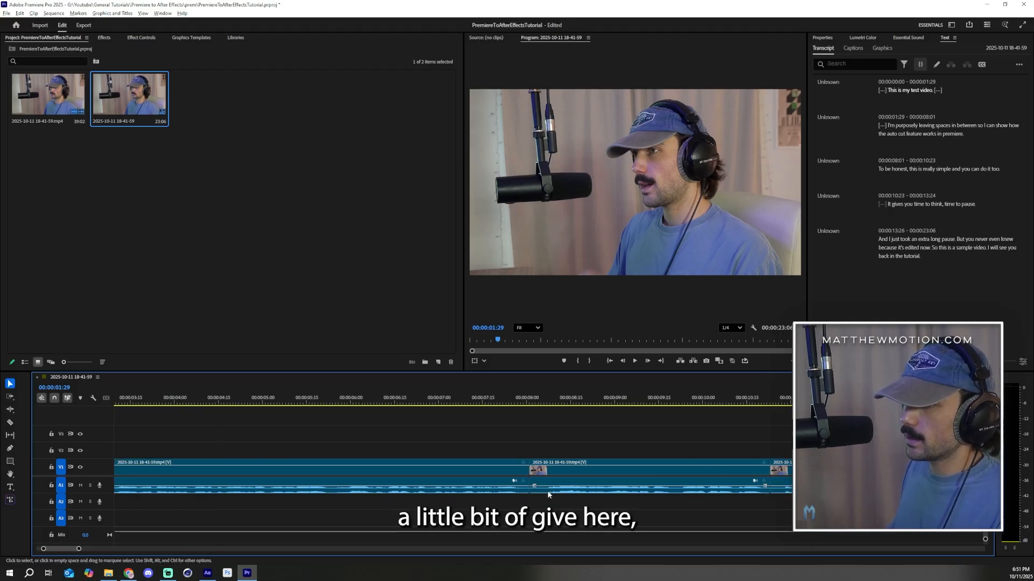
mouse_move(528, 470)
left_mouse_down()
mouse_move(568, 477)
mouse_move(537, 479)
left_mouse_up()
scroll(538, 479, "down", 5)
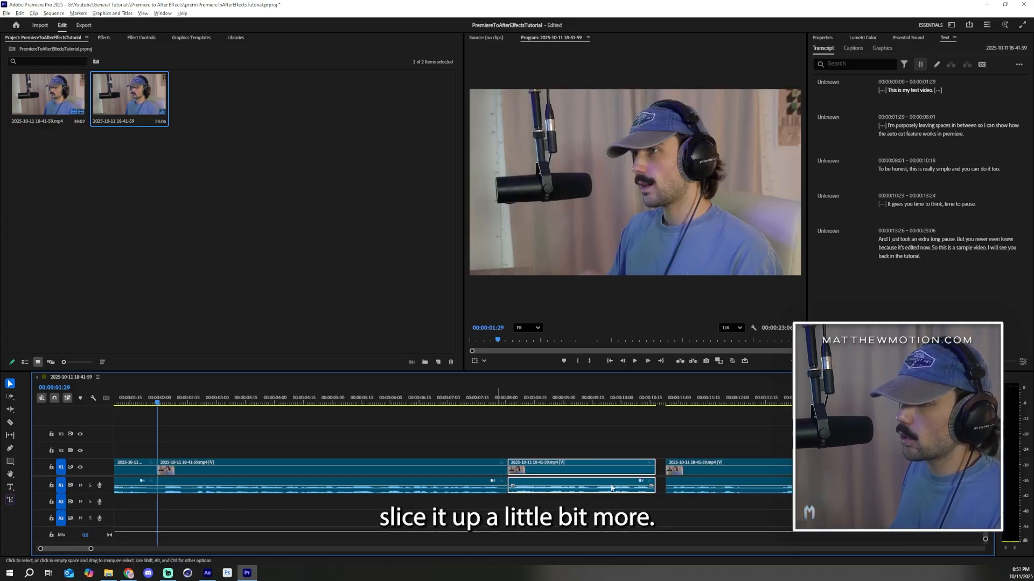
Trim the silent start of the "It gives you time to think" clip and close the gaps before it and the last clip.
scroll(705, 479, "up", 6)
scroll(643, 479, "up", 2)
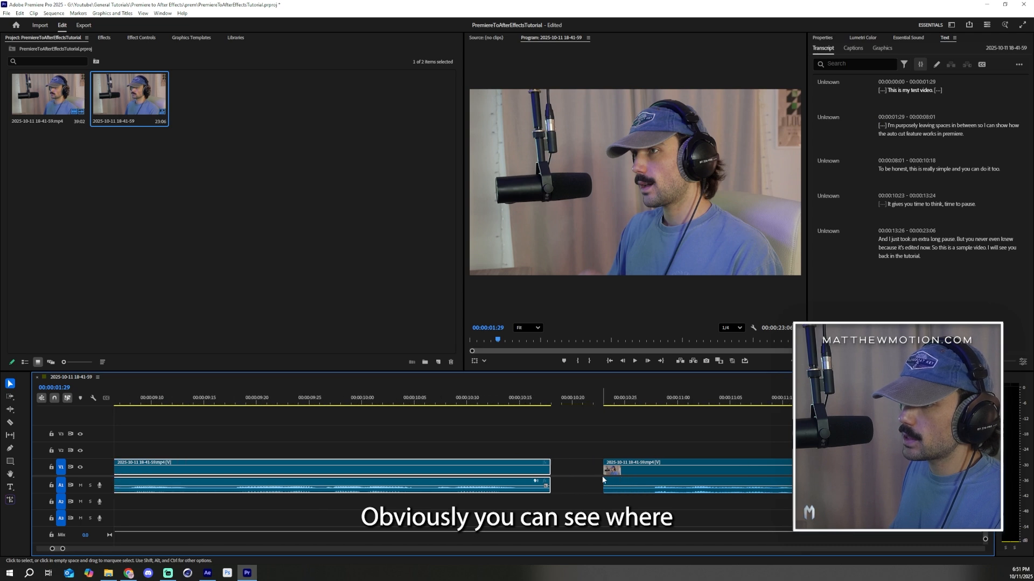
mouse_move(605, 469)
left_mouse_down()
mouse_move(645, 470)
mouse_move(566, 474)
mouse_move(632, 473)
mouse_move(624, 474)
left_mouse_up()
scroll(567, 477, "down", 3)
scroll(565, 479, "down", 2)
left_click(642, 475)
scroll(623, 474, "down", 3)
scroll(150, 474, "up", 4)
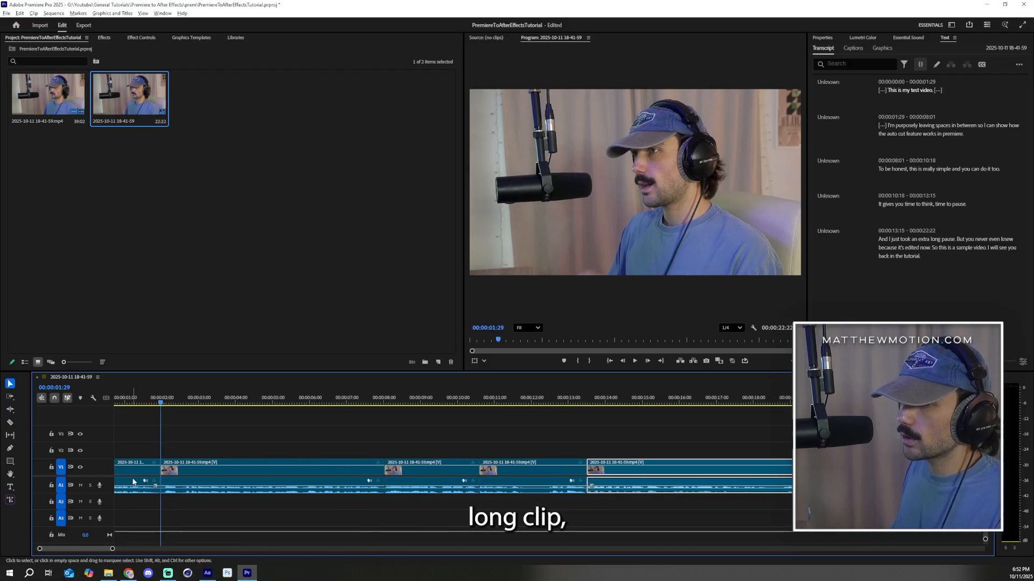
Trim the second clip's end to 00:00:07:28 and the first clip's silent start, closing the gaps between the clips.
left_click_drag(225, 472, 259, 473)
scroll(333, 466, "down", 3)
scroll(333, 466, "down", 3)
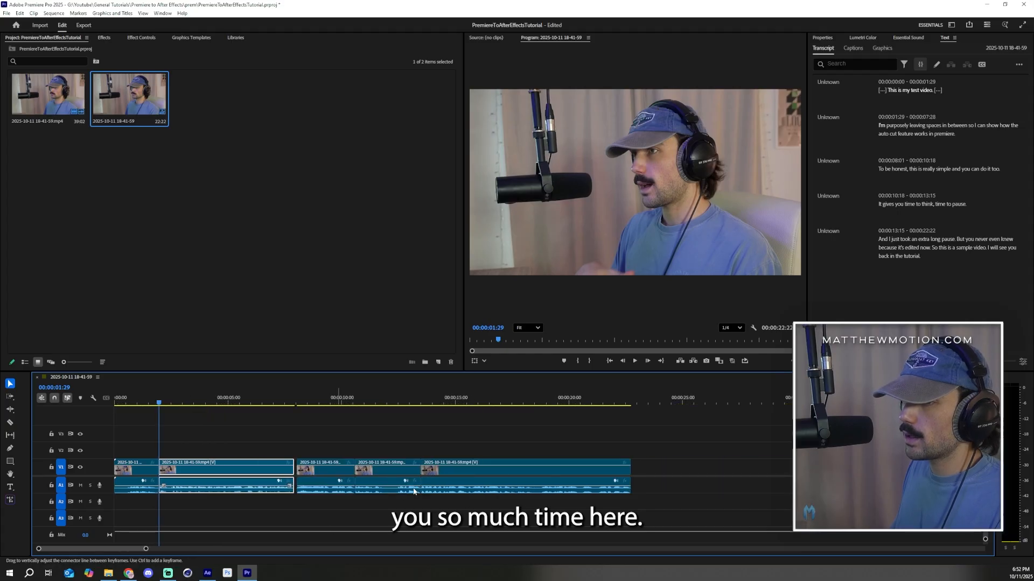
left_click_drag(522, 509, 323, 473)
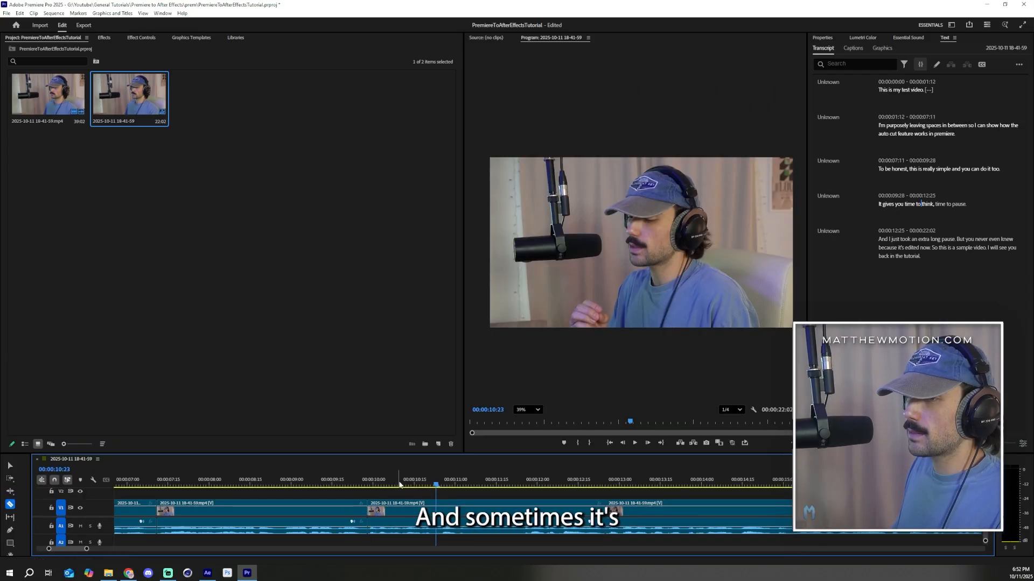
Cut out the pause after "think" from 00:00:11:05 with the Razor tool and move the following clips back to close the gaps.
left_click(357, 487)
left_click_drag(357, 487, 468, 487)
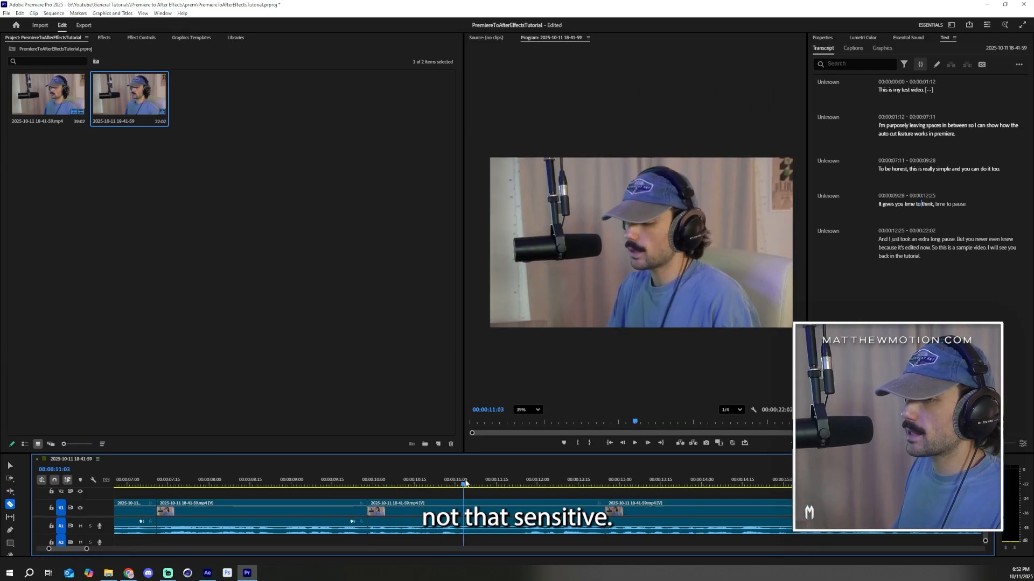
left_click(468, 508)
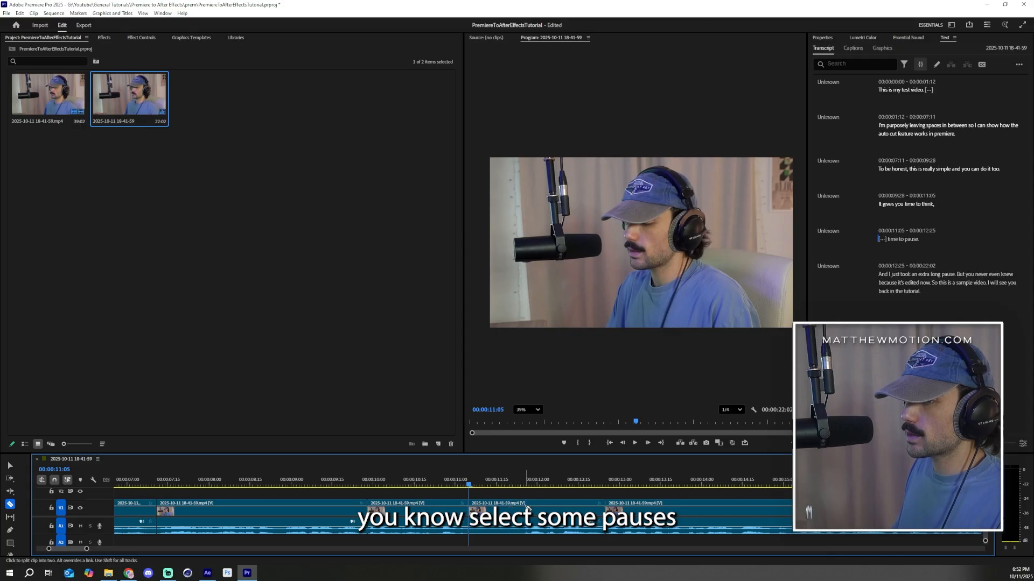
key("v")
key("Delete")
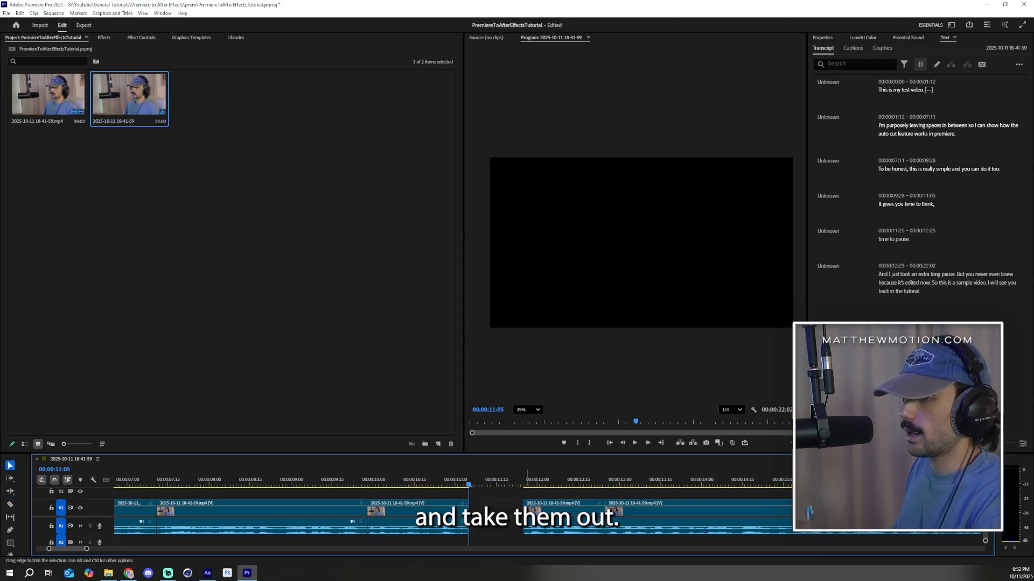
left_click_drag(558, 519, 503, 520)
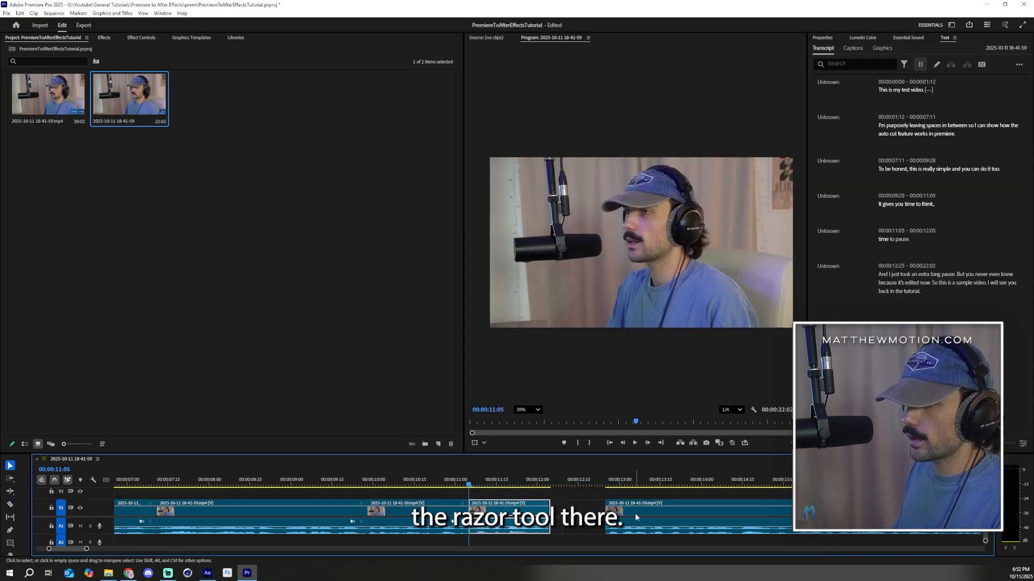
left_click_drag(637, 518, 620, 521)
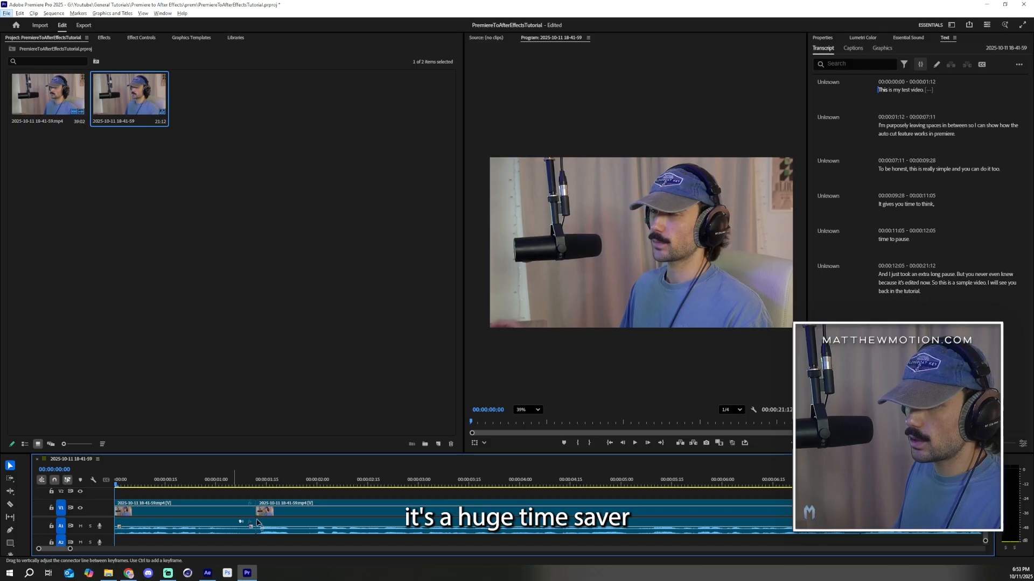
Trim the first clip's end to 00:00:01:09 and shift all following clips back to close the gap.
left_click(255, 514)
mouse_move(252, 514)
left_mouse_down()
mouse_move(274, 515)
mouse_move(264, 515)
left_mouse_up()
scroll(281, 497, "down", 6)
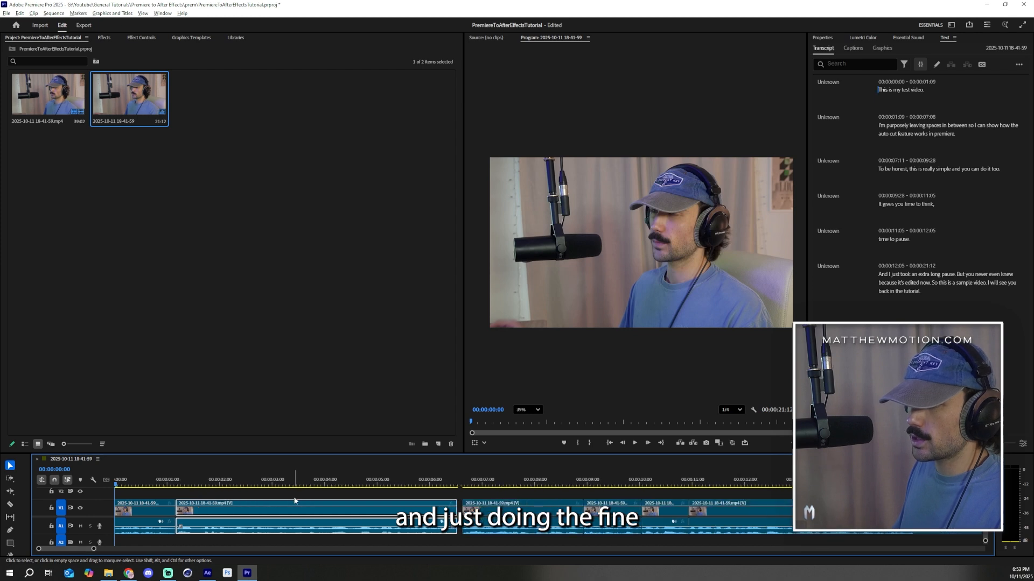
left_click_drag(799, 532, 366, 518)
scroll(332, 517, "up", 5)
scroll(367, 518, "down", 5)
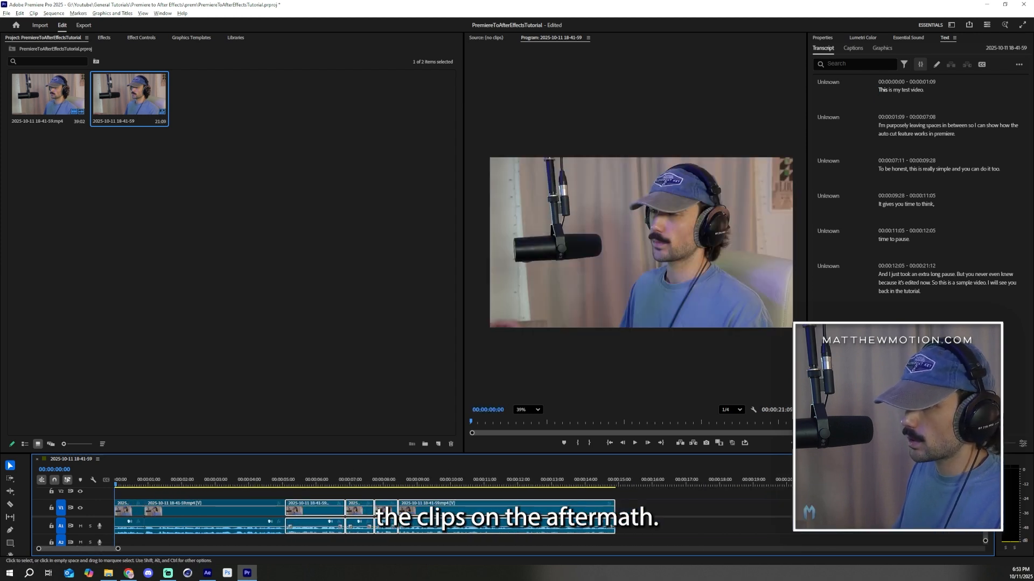
Play the edited sequence through to check the cuts, returning the playhead to the start.
left_click(557, 528)
key("space")
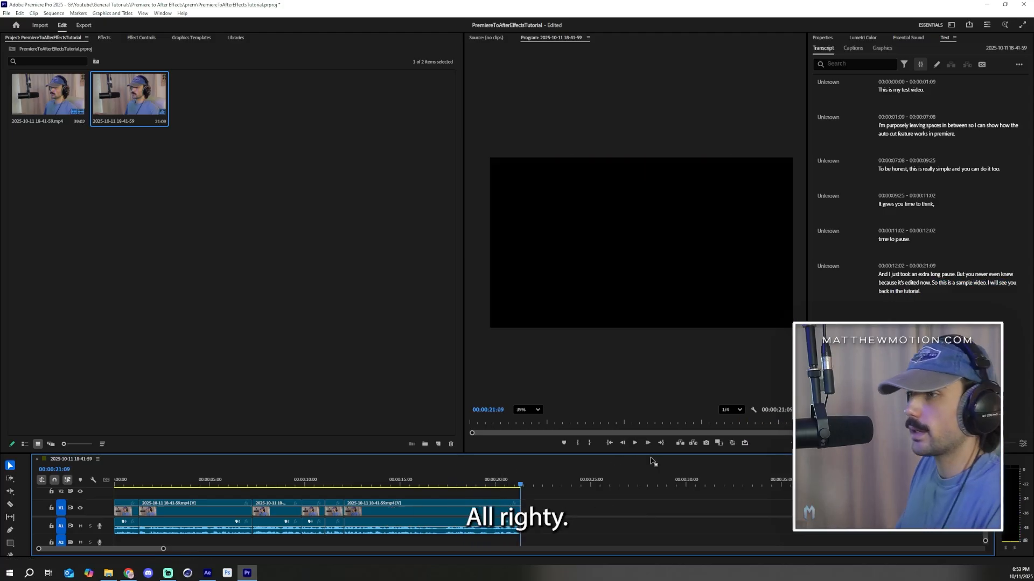
key("Home")
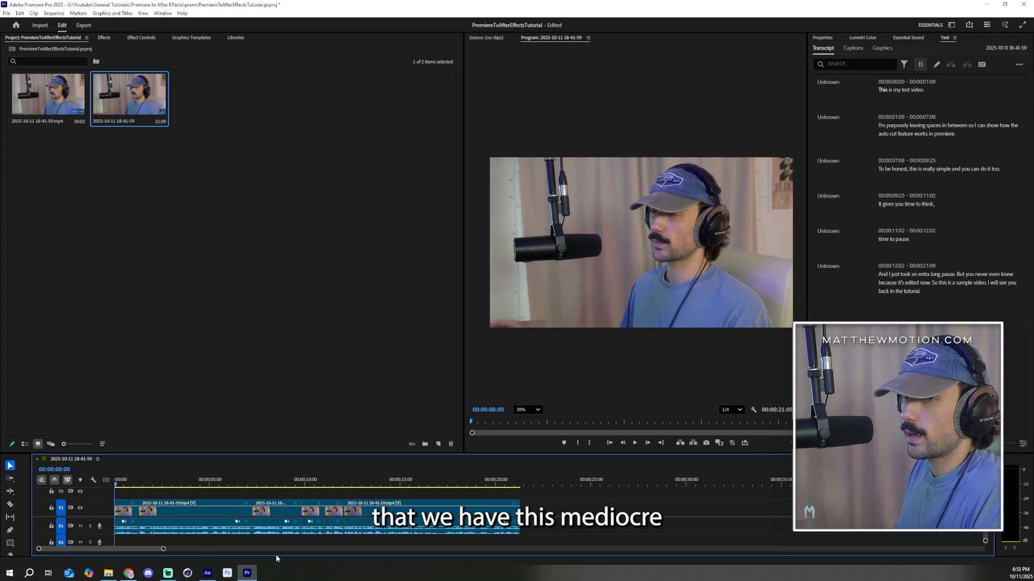
Give the timeline more height and rename the sequence in the project as SEQUENCE.
left_click_drag(163, 549, 272, 549)
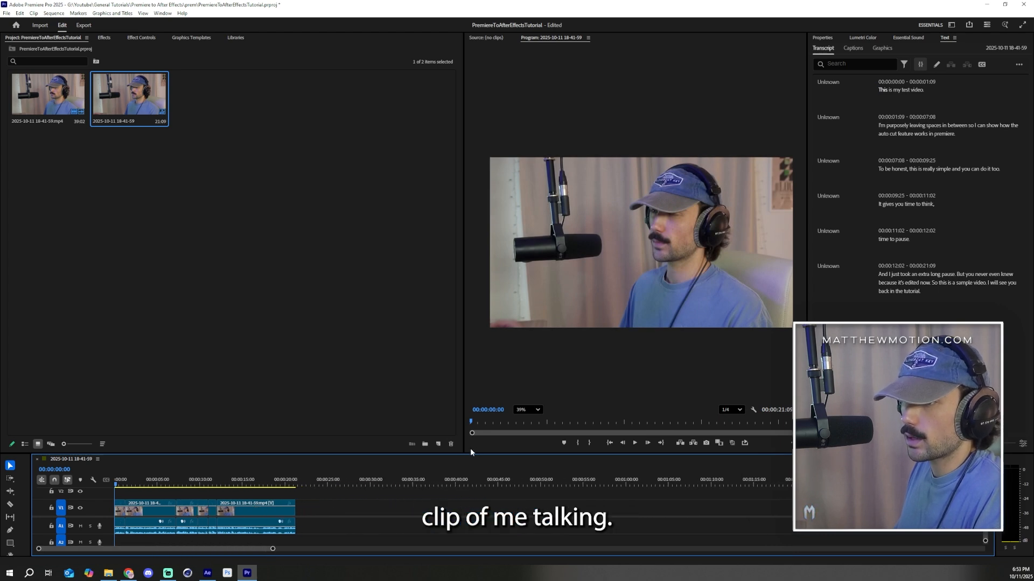
left_click_drag(470, 454, 470, 347)
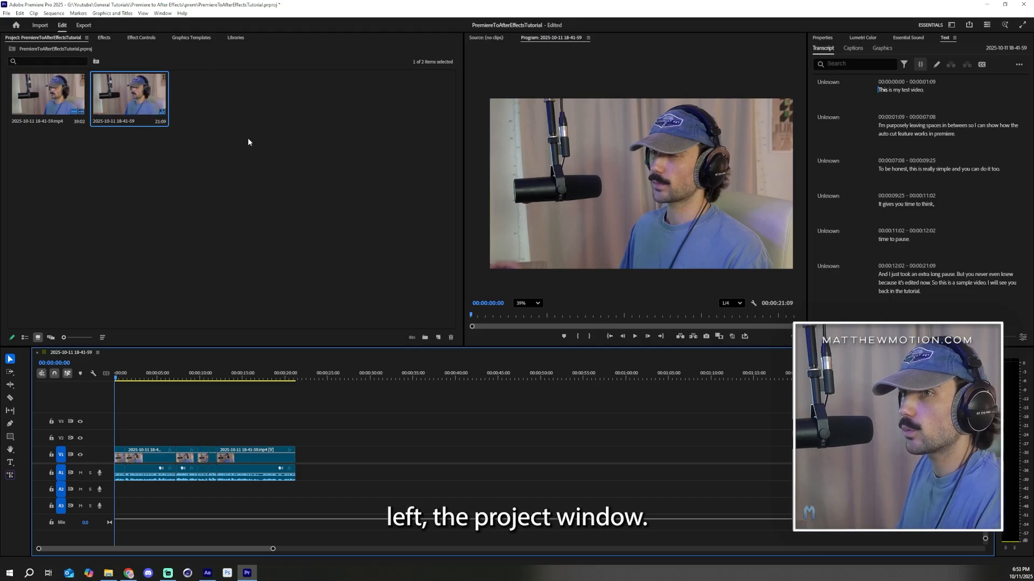
left_click(138, 120)
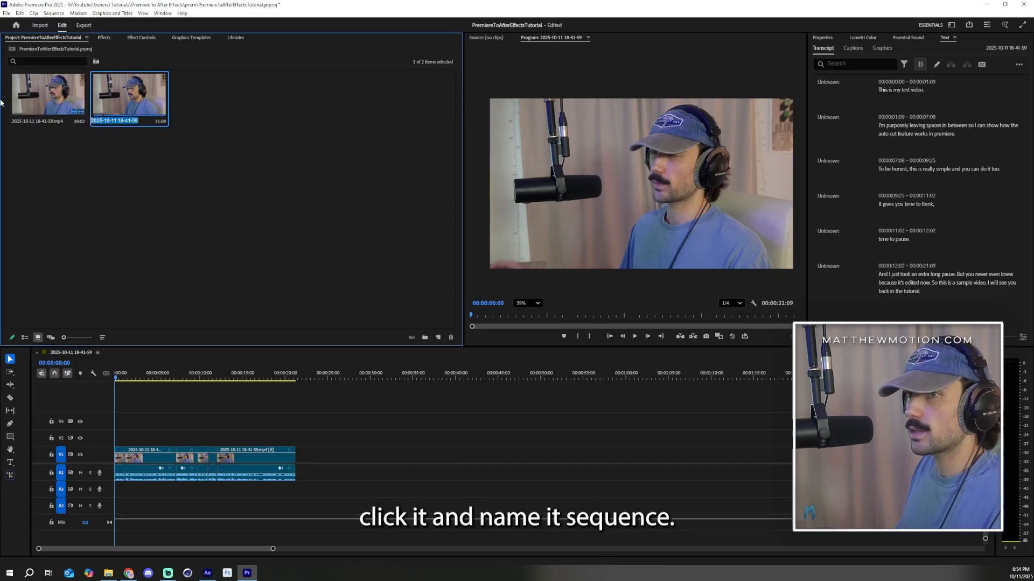
type("SEQUENCE")
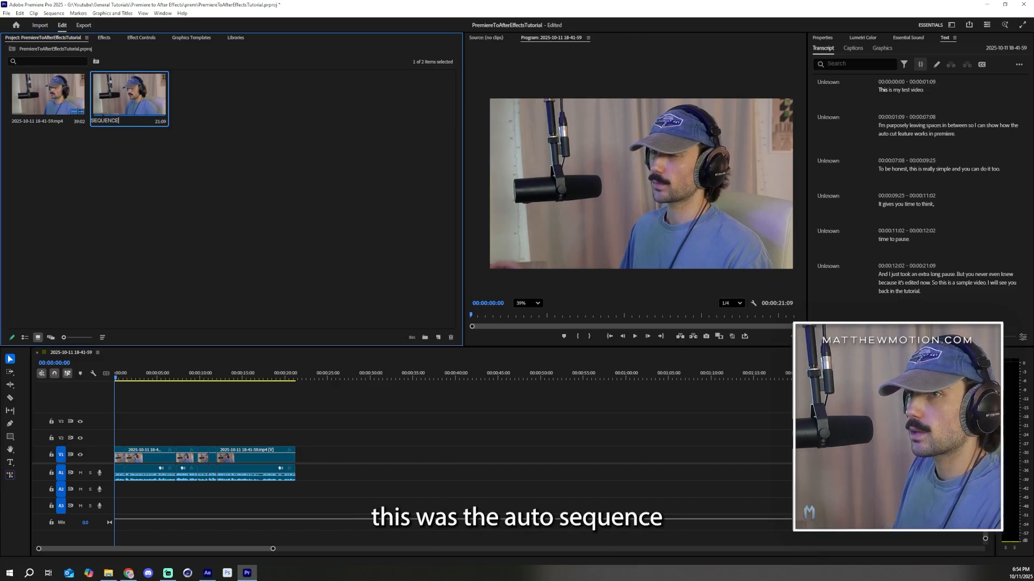
key("Tab")
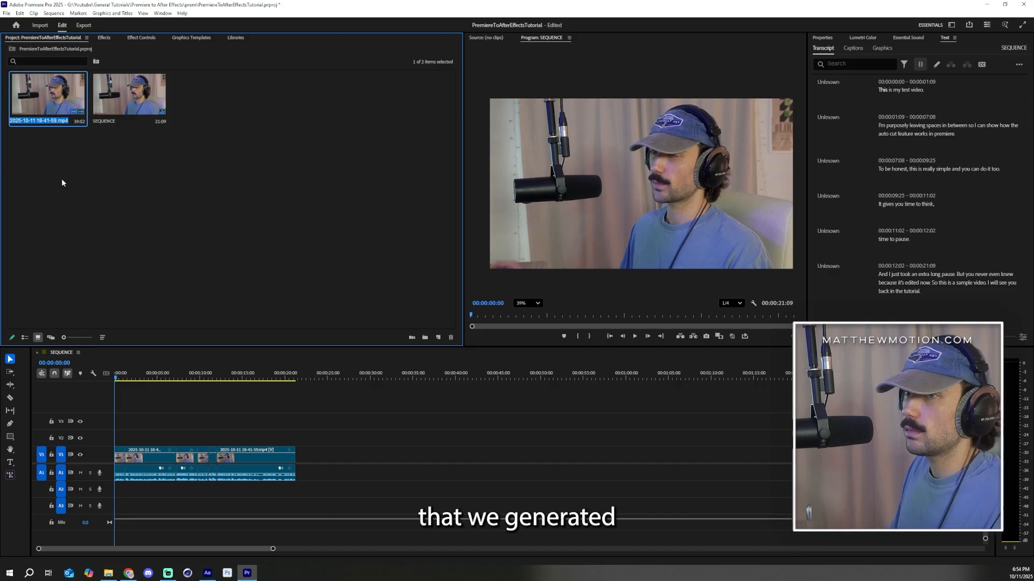
Shrink the Premiere Pro window and bring SEQUENCE from its project into the After Effects project.
left_click(209, 181)
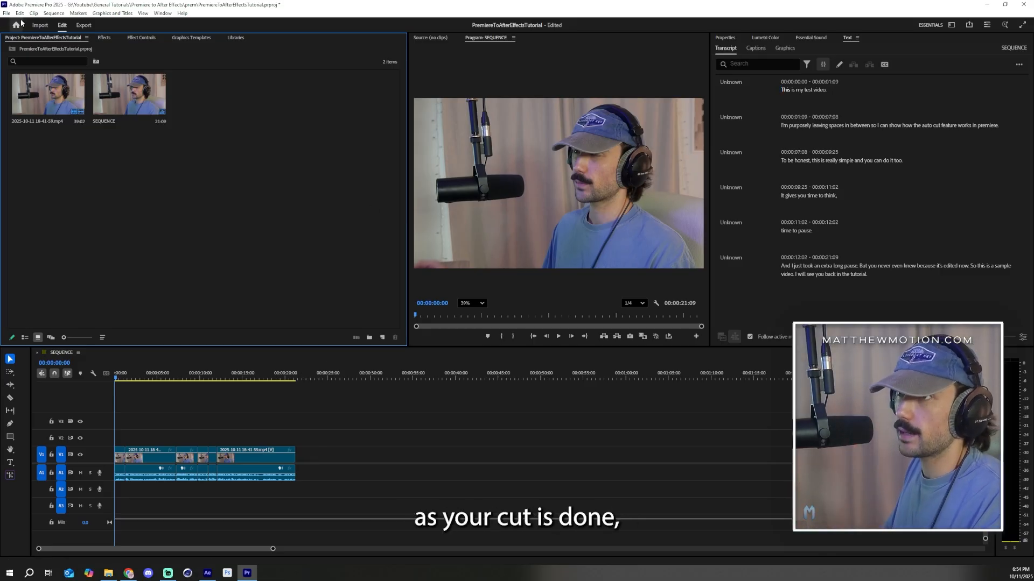
left_click_drag(215, 4, 583, 128)
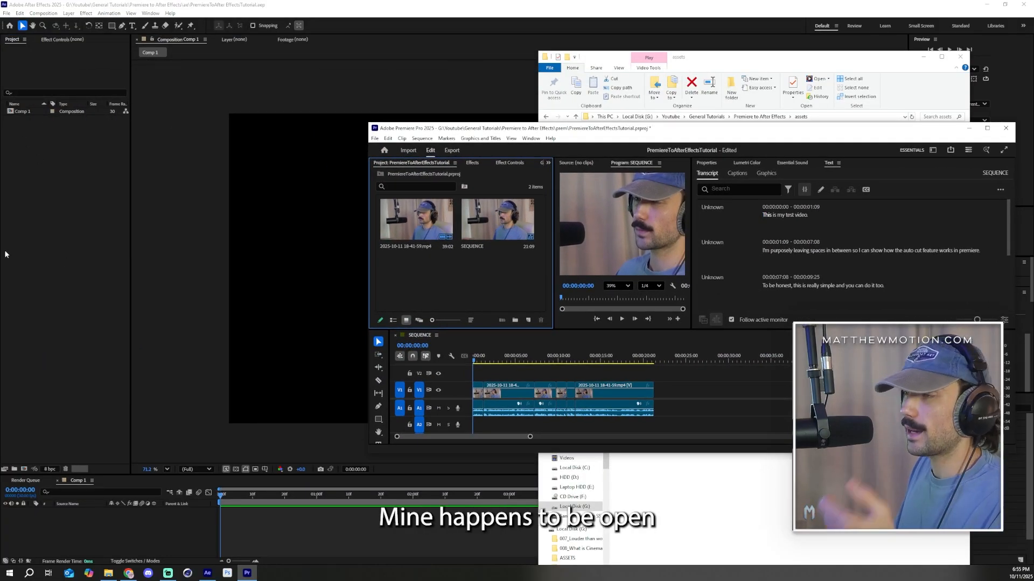
left_click_drag(504, 233, 297, 305)
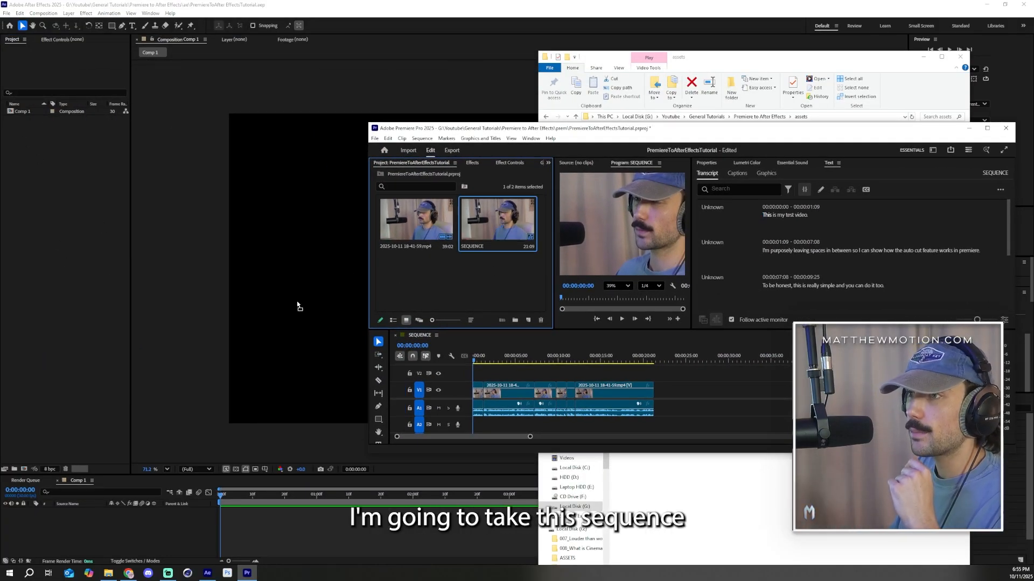
left_click_drag(52, 237, 51, 233)
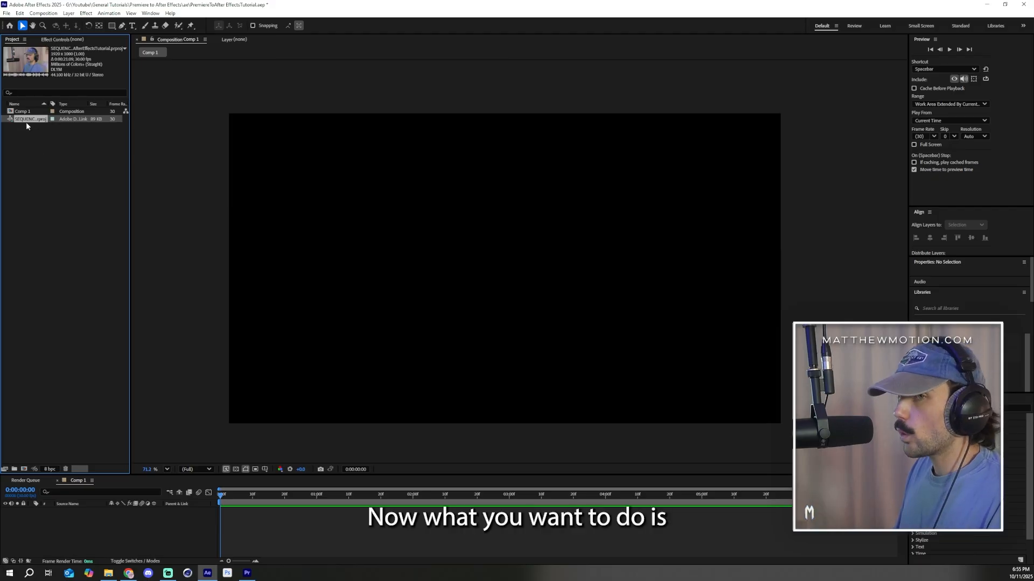
Create a composition from the imported SEQUENCE footage and review its composition settings without changing them.
left_click_drag(26, 123, 83, 198)
left_click_drag(22, 442, 27, 475)
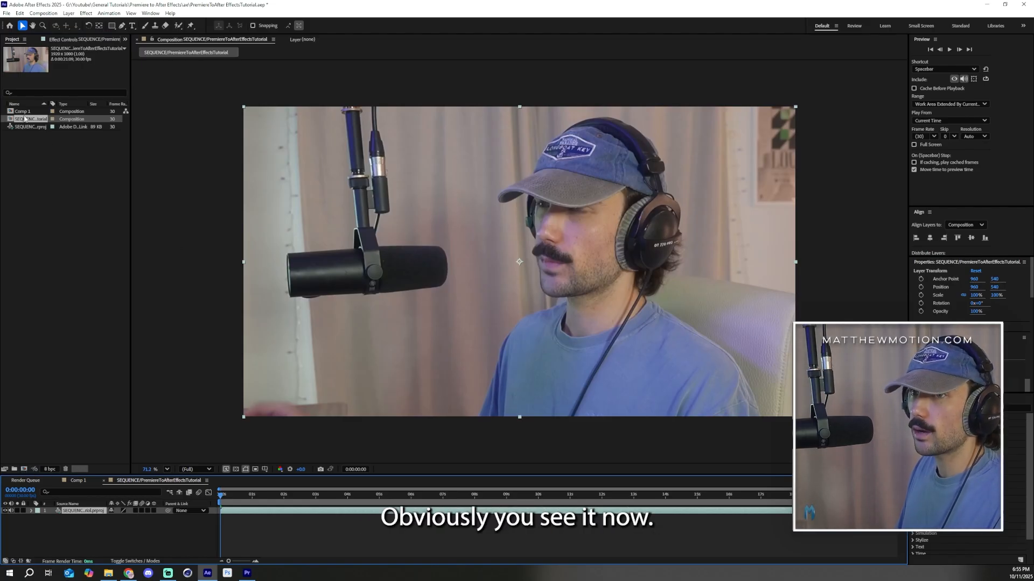
left_click(43, 13)
left_click(54, 33)
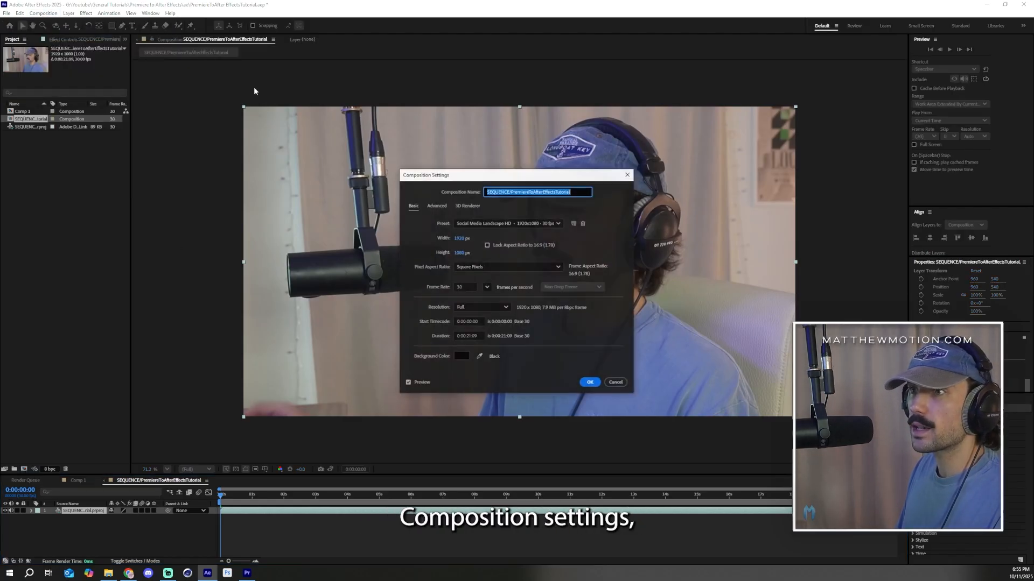
left_click(615, 383)
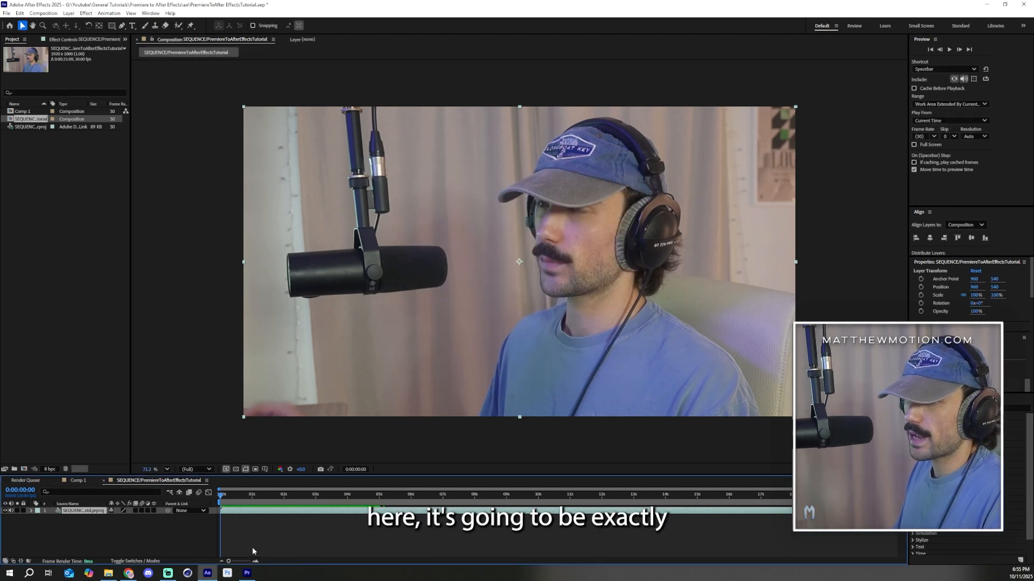
Look at the Premiere Pro edit, return to After Effects and play the composition to compare the cuts.
left_click(247, 573)
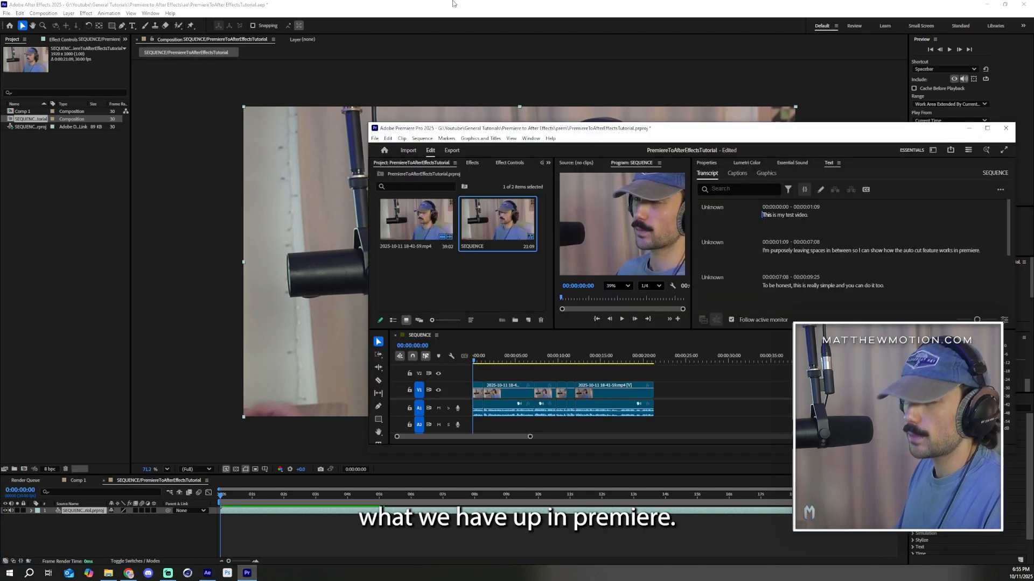
left_click(403, 523)
key("space")
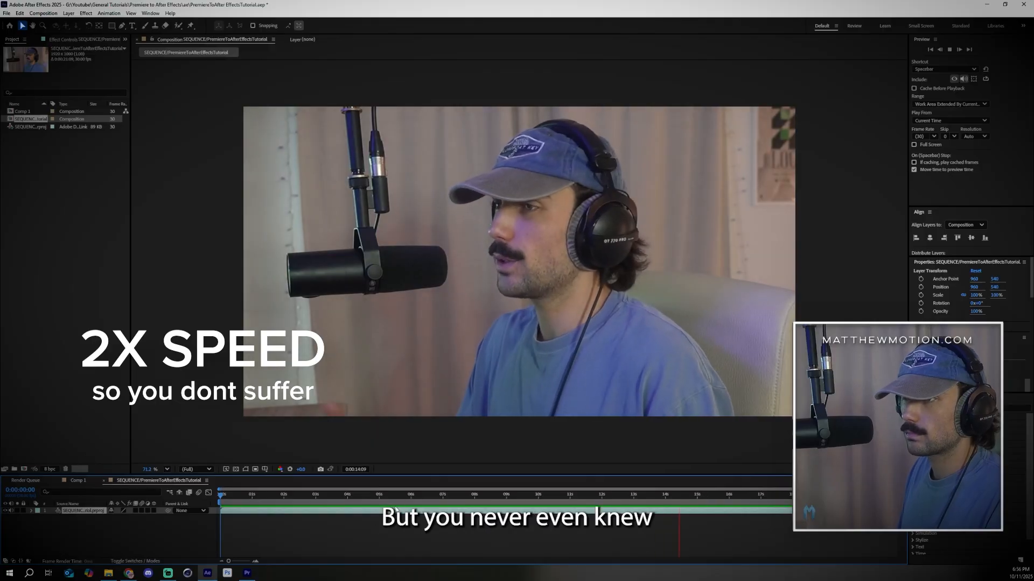
left_click(648, 496)
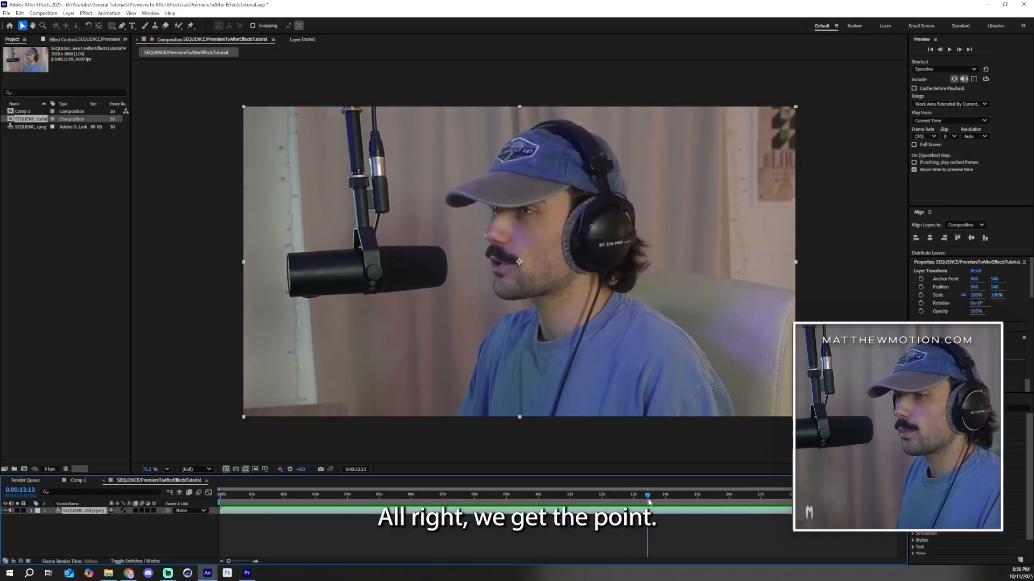
Keyframe the SEQUENCE layer's Scale at 100% at the start and 116% at 0:00:21:06, and preview the zoom.
left_click_drag(649, 502, 77, 513)
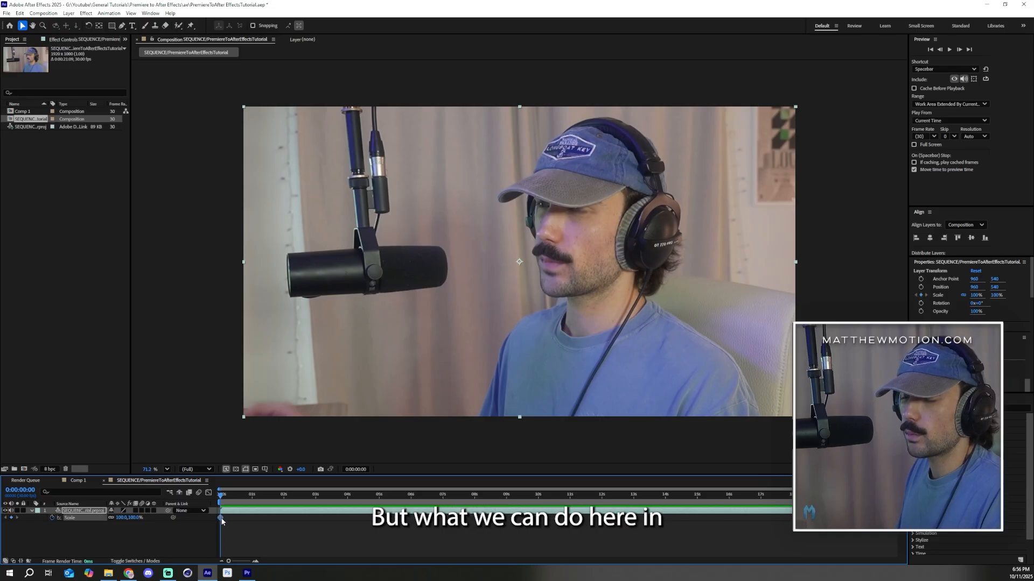
left_click_drag(221, 521, 258, 522)
left_click_drag(384, 525, 437, 526)
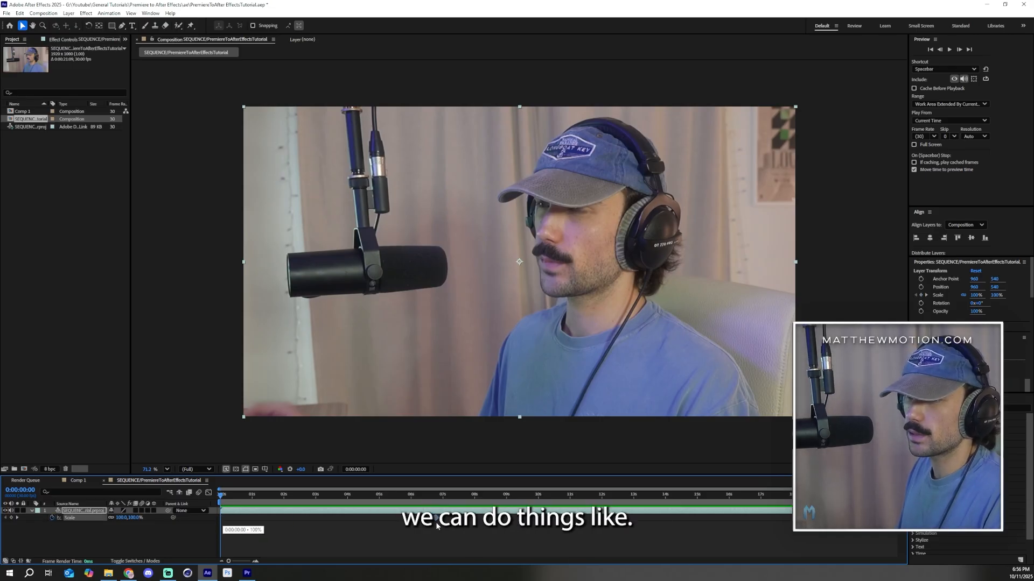
left_click_drag(220, 495, 947, 537)
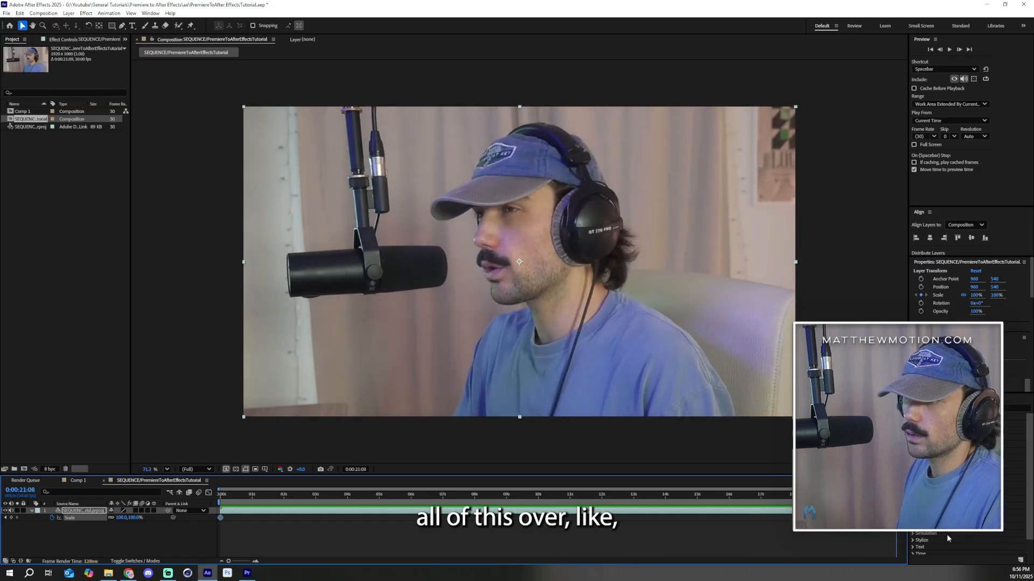
left_click_drag(142, 522, 151, 521)
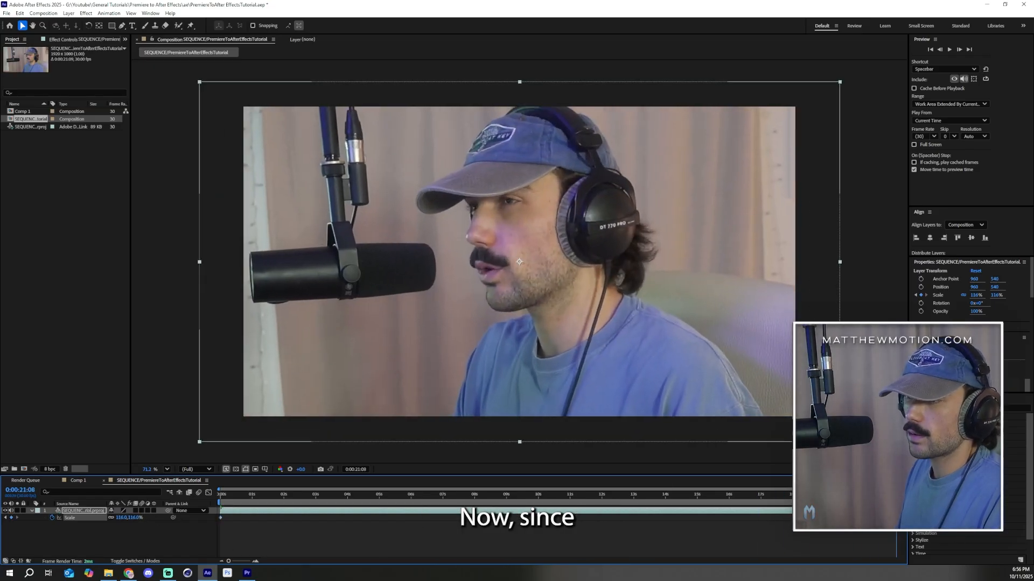
left_click_drag(895, 495, 217, 503)
key("space")
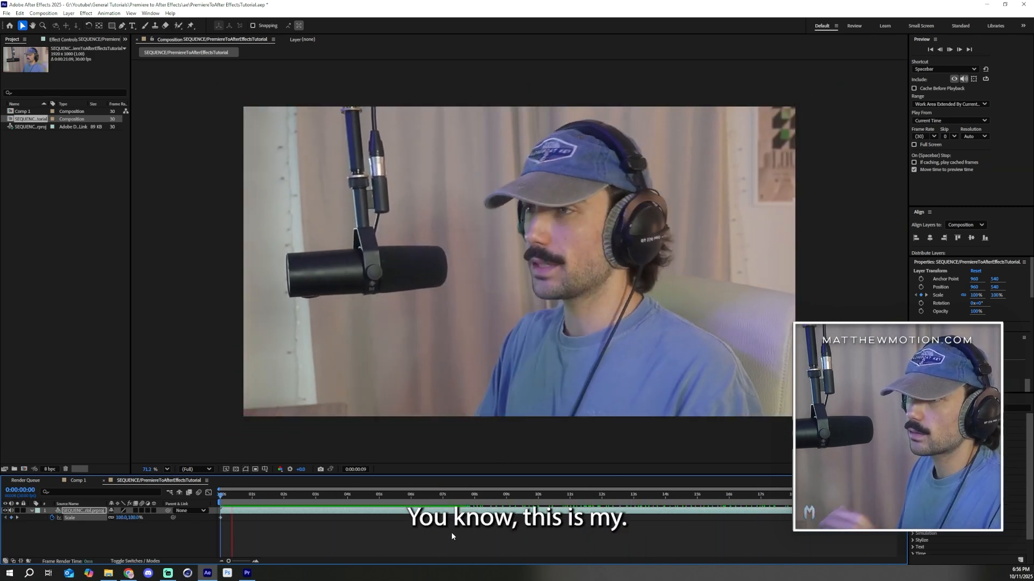
Add an adjustment layer above the footage and apply the Camera Lens Blur effect to it.
left_click(69, 13)
mouse_move(162, 22)
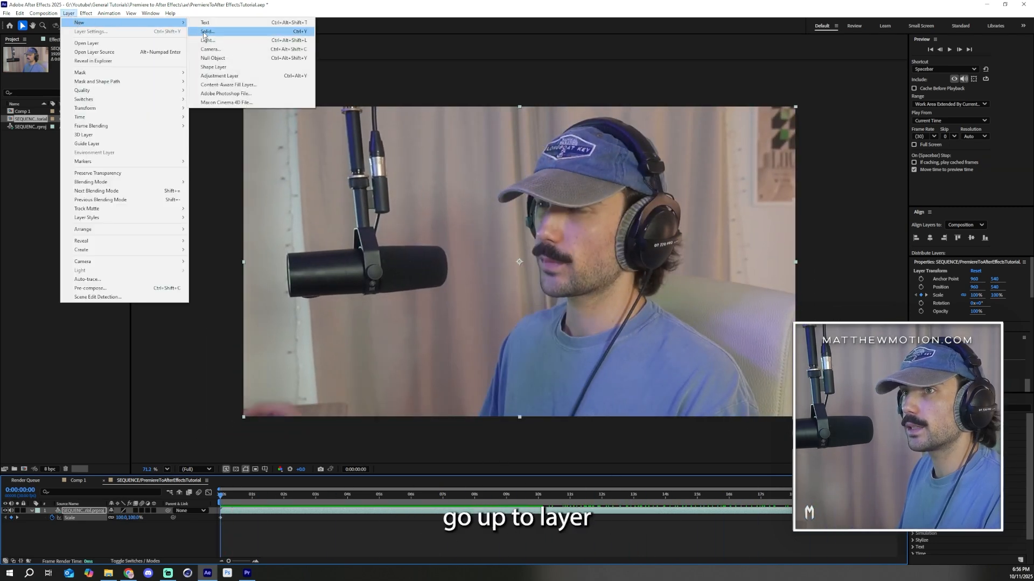
left_click(236, 76)
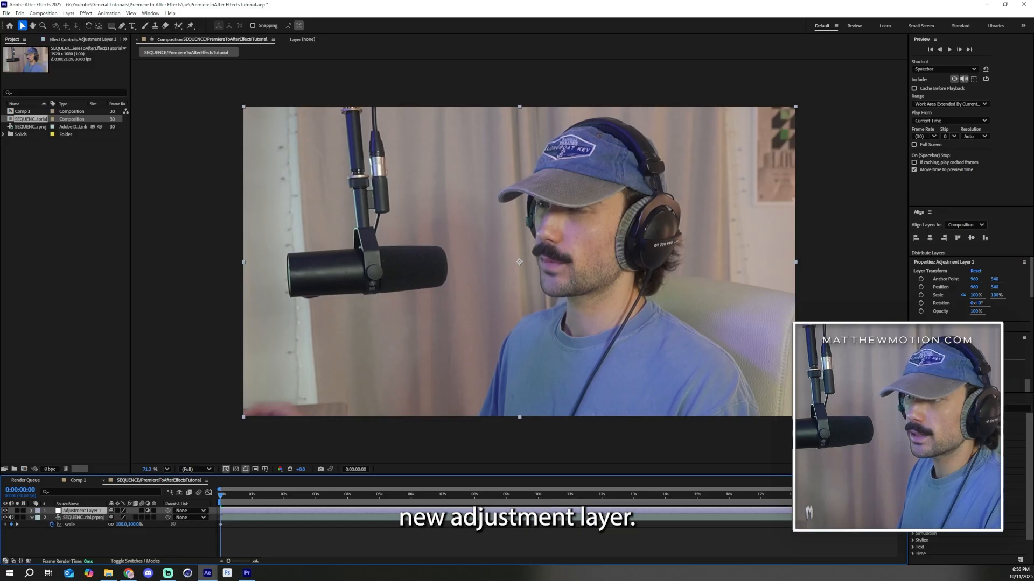
left_click(964, 408)
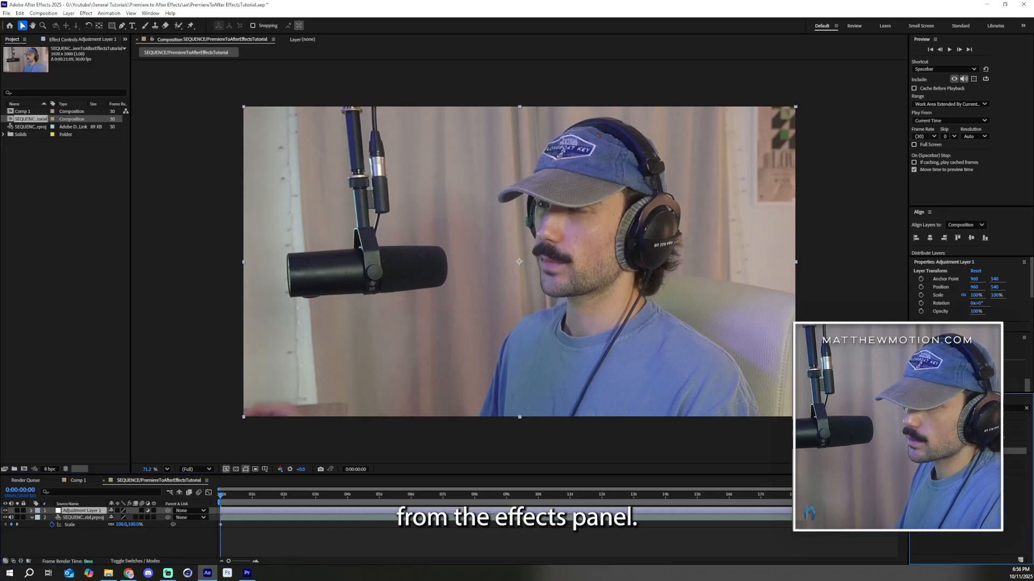
left_click_drag(959, 451, 89, 511)
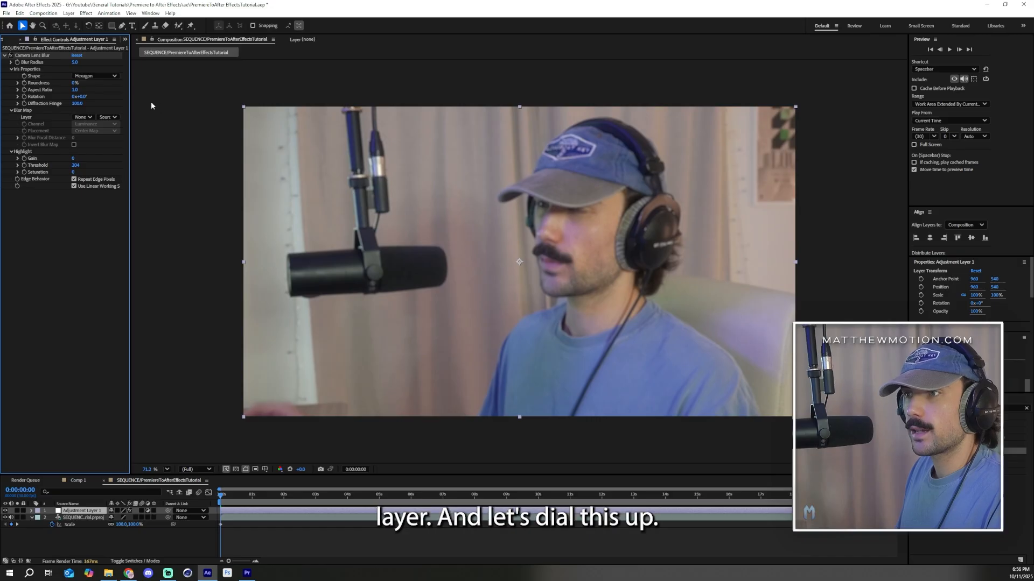
Keyframe the Blur Radius at 0 at 0:00:00:20, 26 at 0:00:01:24 and 0 at 0:00:03:13, and reveal the layer's keyframes.
left_click_drag(74, 63, 83, 62)
left_click(278, 496)
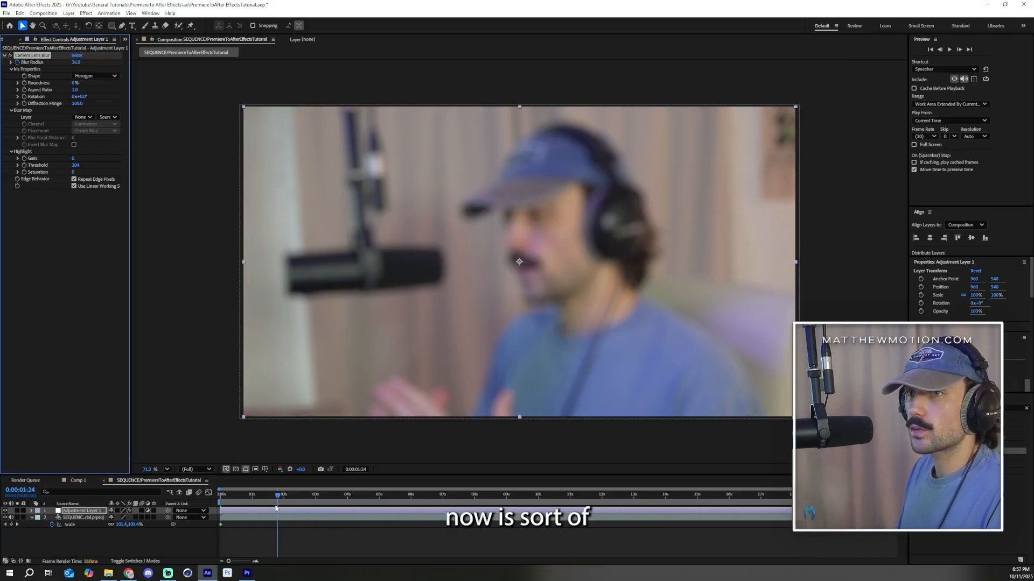
left_click_drag(260, 496, 242, 496)
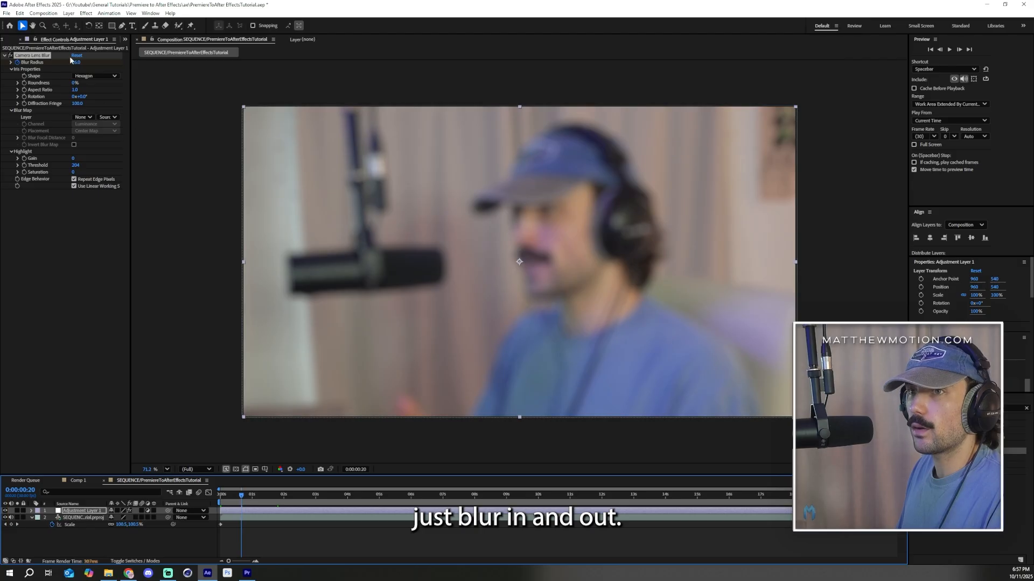
left_click_drag(76, 63, 54, 63)
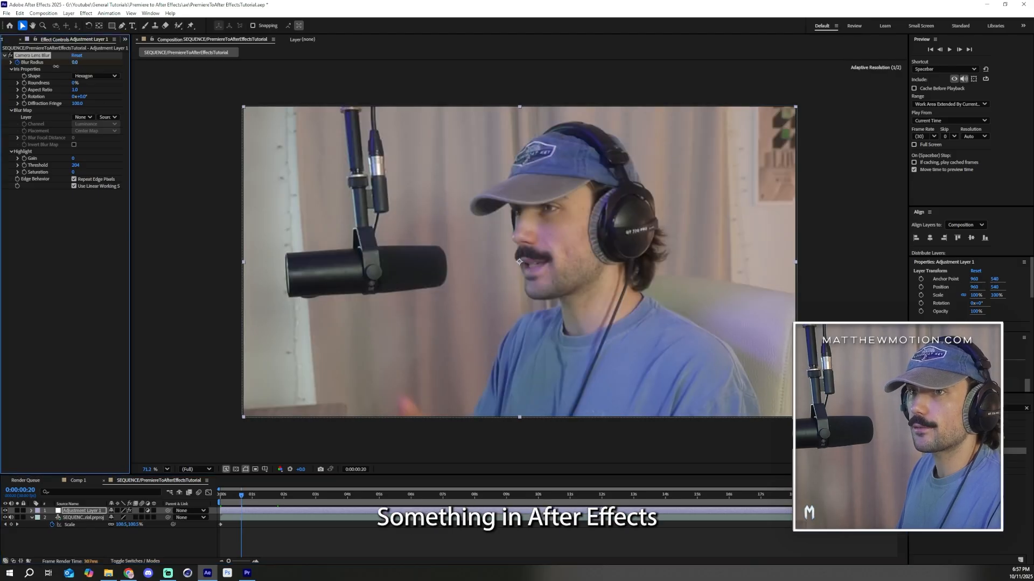
left_click(329, 495)
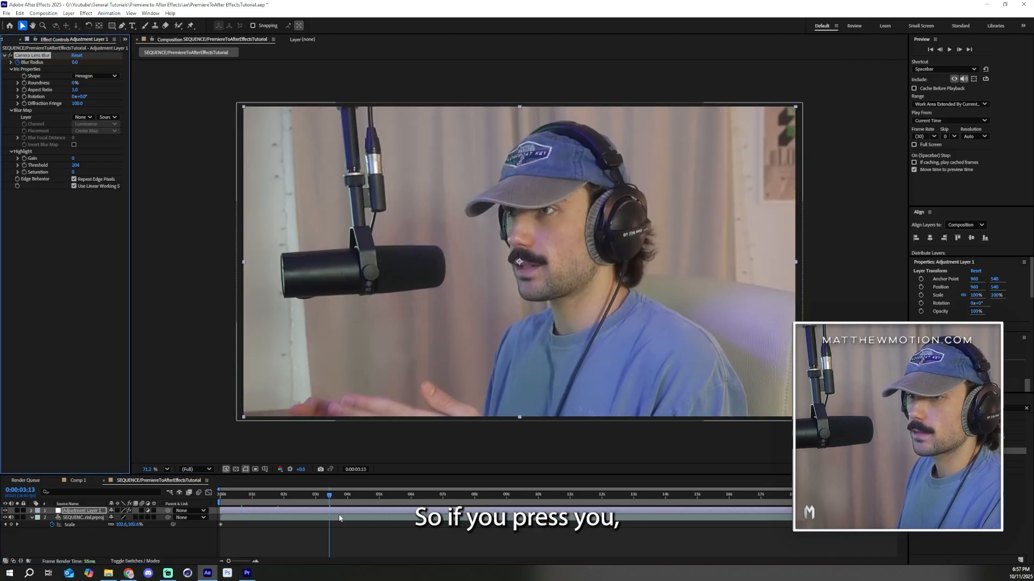
key("u")
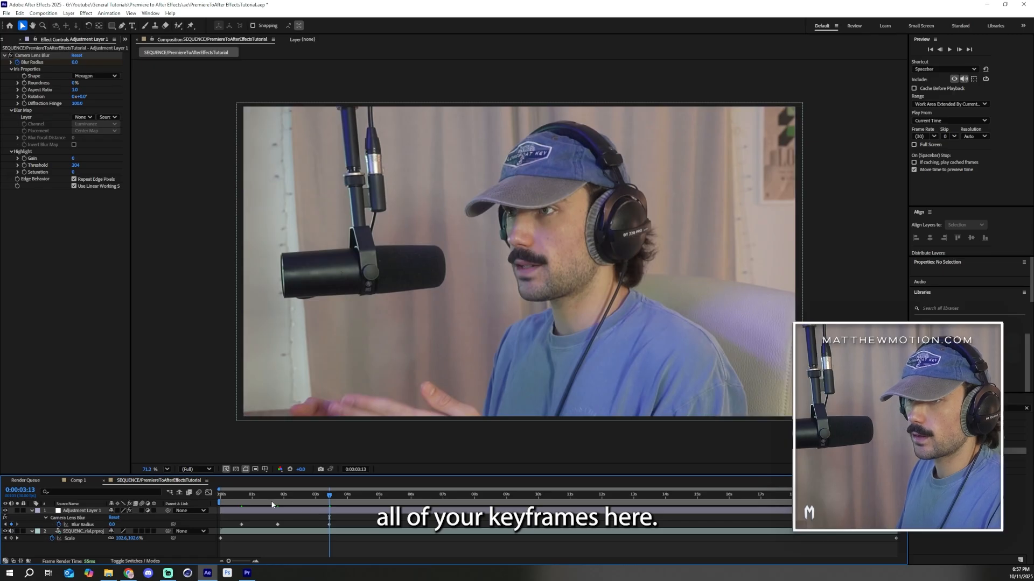
Copy the Blur Radius keyframe of 26 to 0:00:01:09 so the blur holds between the two keyframes.
left_click(257, 498)
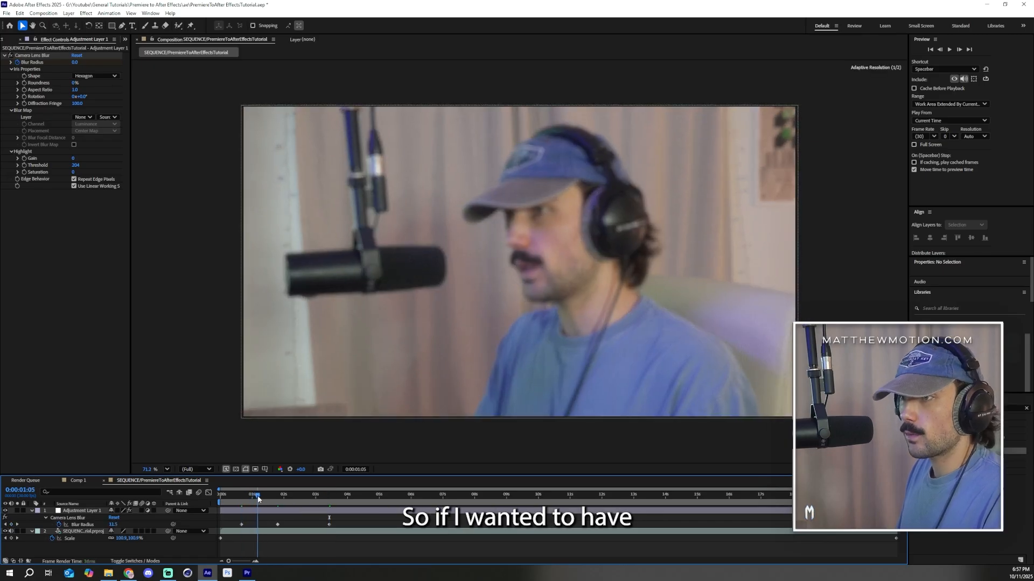
left_click_drag(258, 498, 261, 498)
left_click(278, 525)
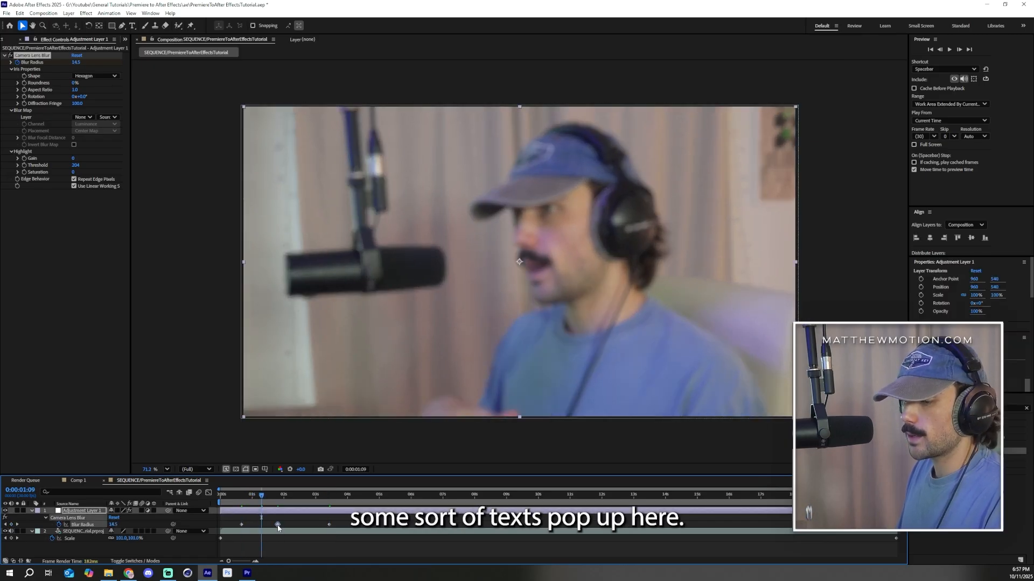
key("ctrl+c")
key("ctrl+v")
left_click(280, 549)
Add a text box across the middle of the frame at 0:00:01:09 reading TEST.
left_click(132, 25)
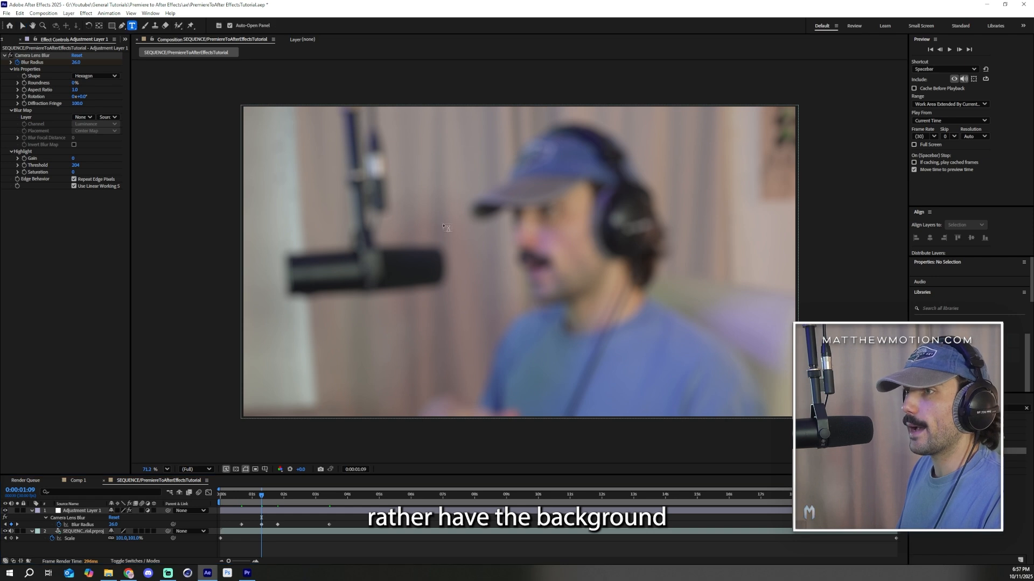
left_click_drag(265, 188, 762, 325)
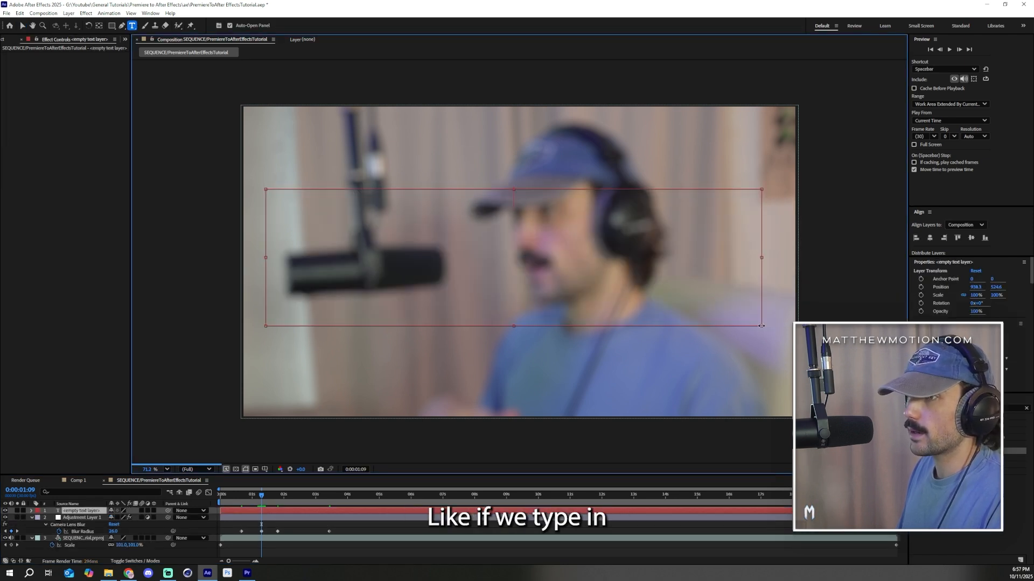
type("TEST")
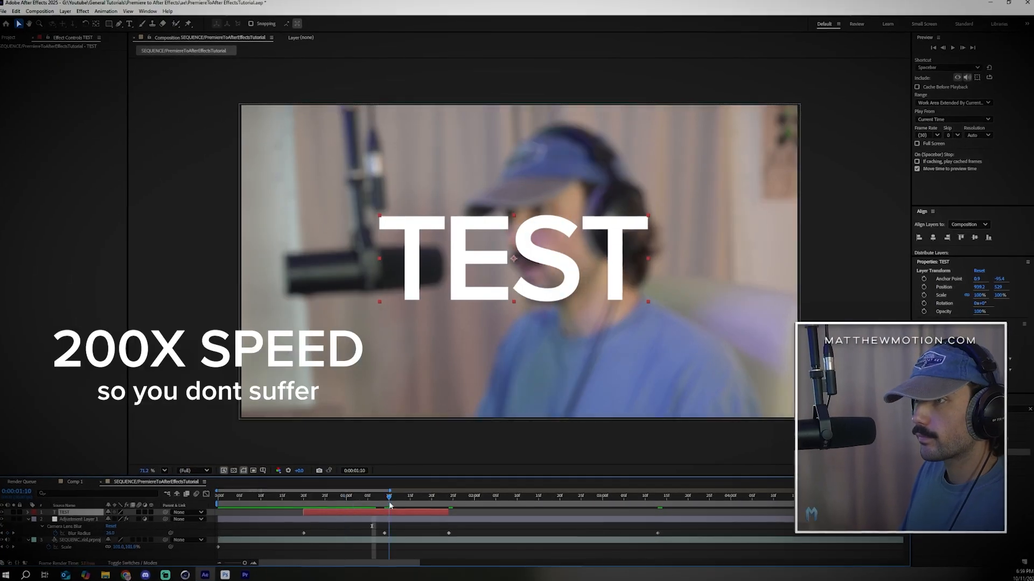
Shift the TEST layer to begin at about 0:00:00:28 and preview how it fits the blur.
left_click(385, 532)
left_click_drag(377, 513, 411, 513)
left_click(277, 498)
left_click_drag(277, 498, 338, 498)
left_click(260, 498)
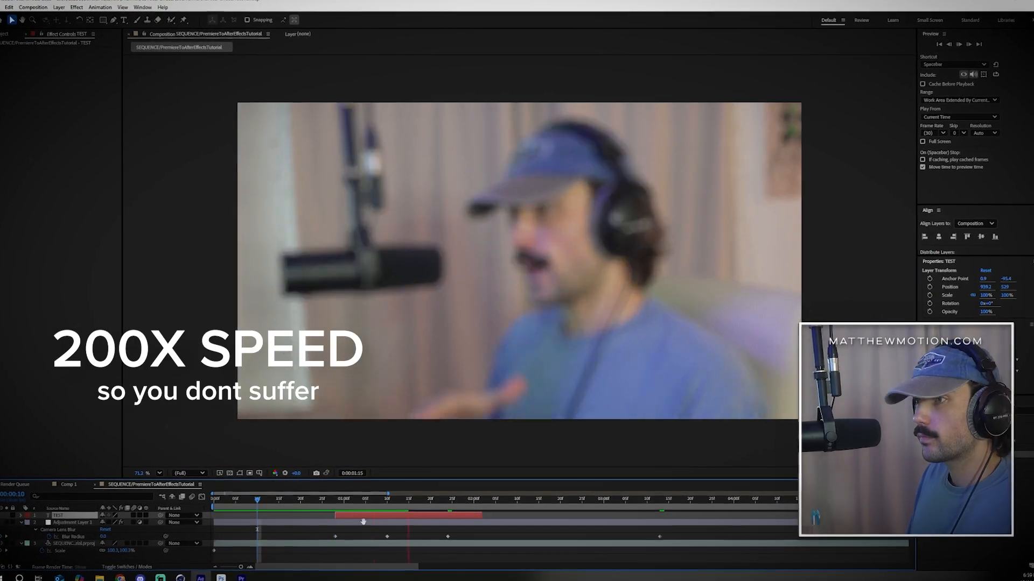
Retime the Blur Radius keyframes to about 0:00:00:09, 0:00:00:16, 0:00:01:10 and 0:00:01:17, and reveal the TEST layer's Opacity.
left_click_drag(658, 535, 414, 534)
left_click(354, 516)
key("t")
left_click(330, 536)
left_click(344, 518)
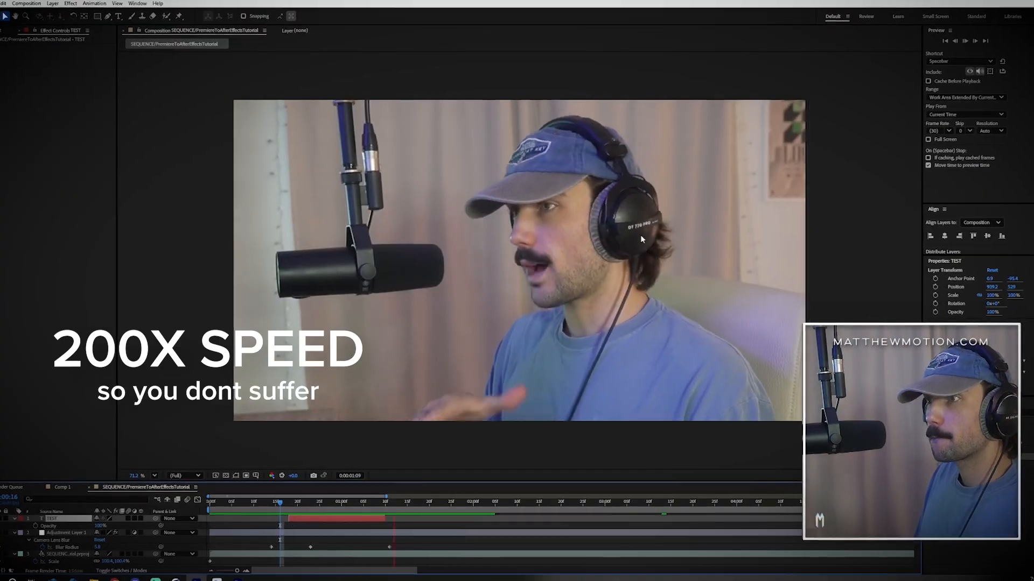
left_click_drag(334, 547, 367, 548)
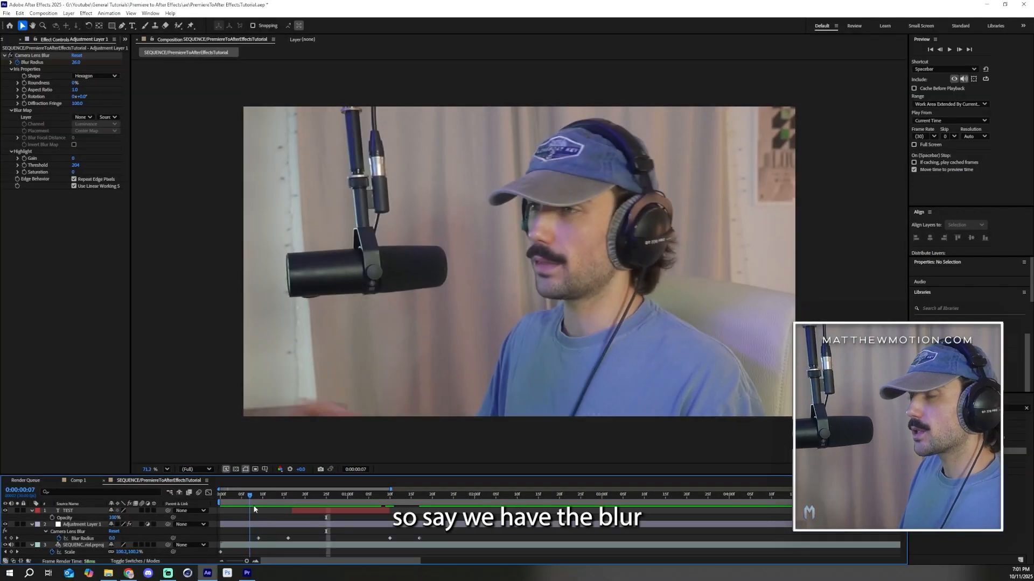
Scrub through the blur and the TEST title to check their timing, then return the playhead to the start.
left_click_drag(254, 510, 286, 511)
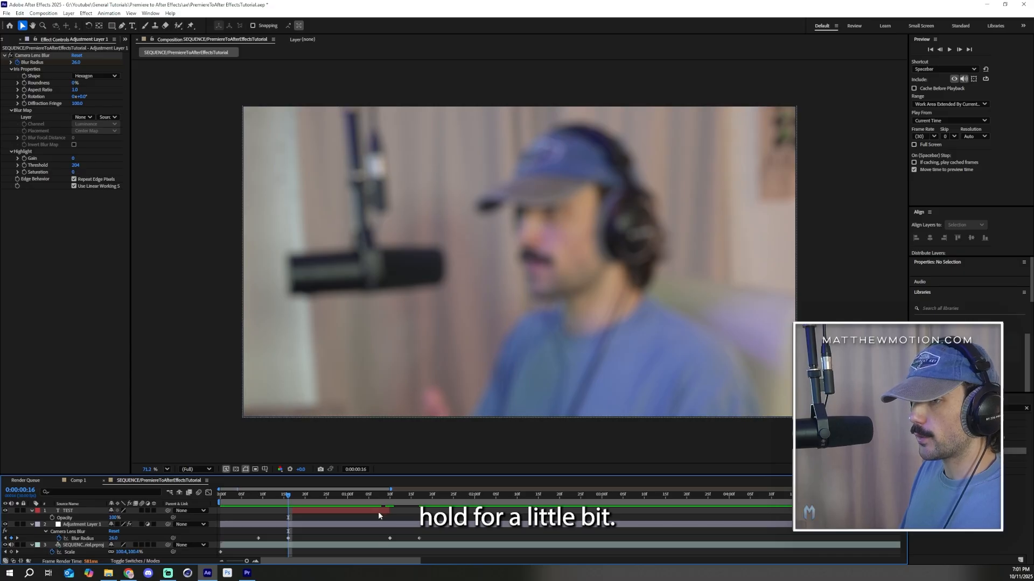
left_click_drag(324, 496, 317, 521)
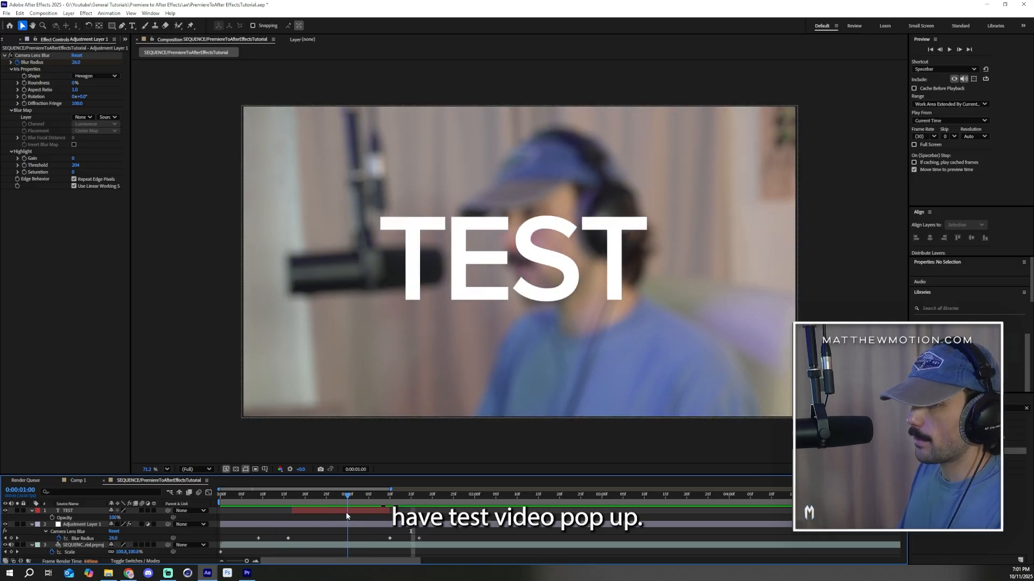
key("Home")
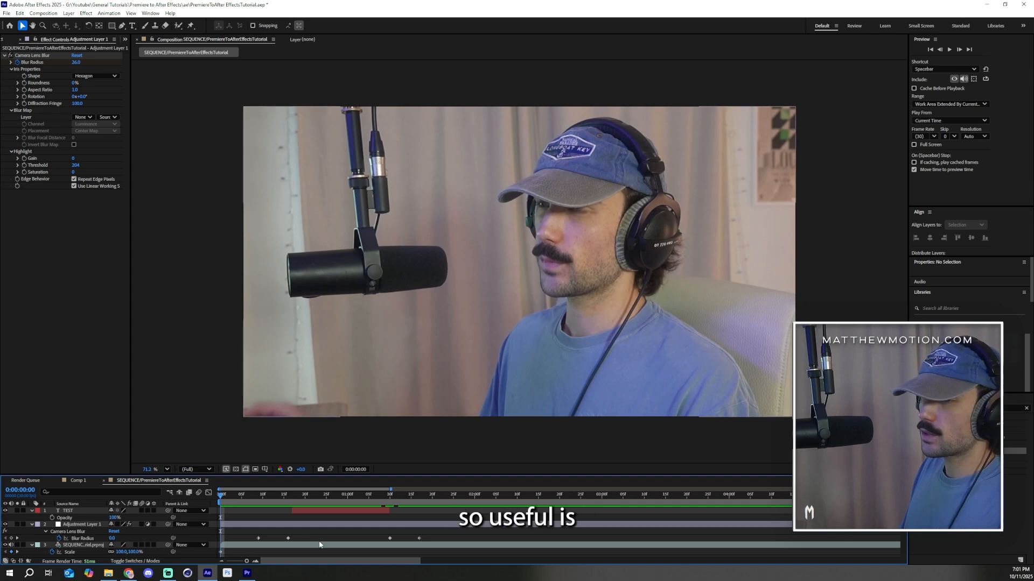
Compare the cut sequence in Premiere Pro with the linked composition in After Effects, checking the TEST title at about 0:00:00:28.
left_click(247, 573)
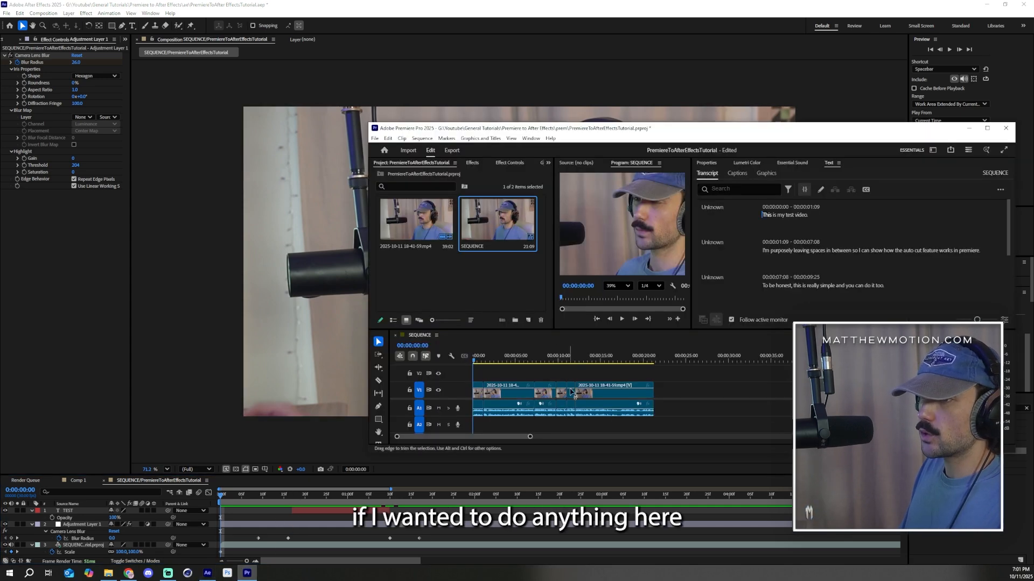
left_click(463, 4)
left_click_drag(319, 496, 339, 495)
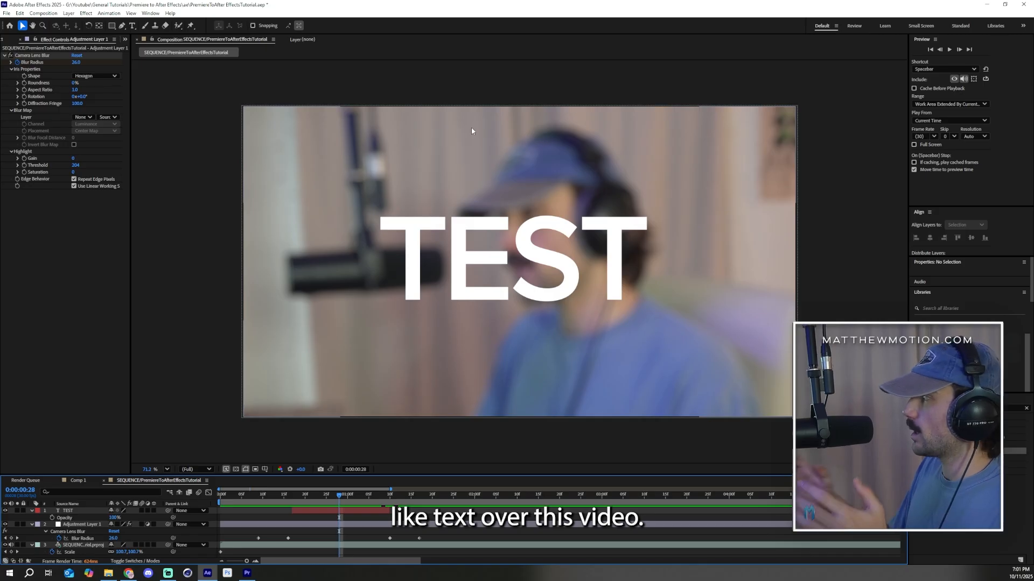
key("alt+Tab")
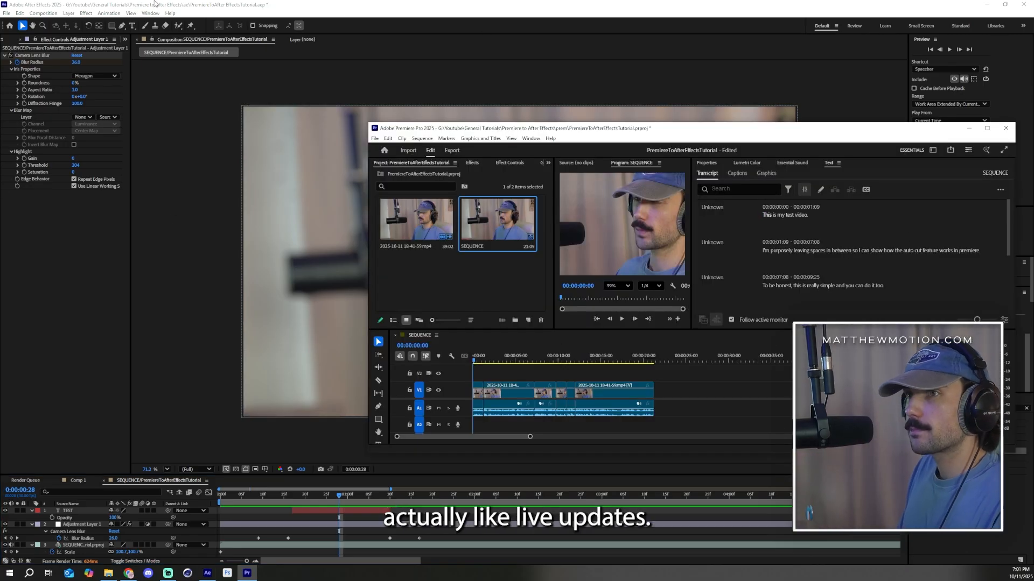
left_click(314, 3)
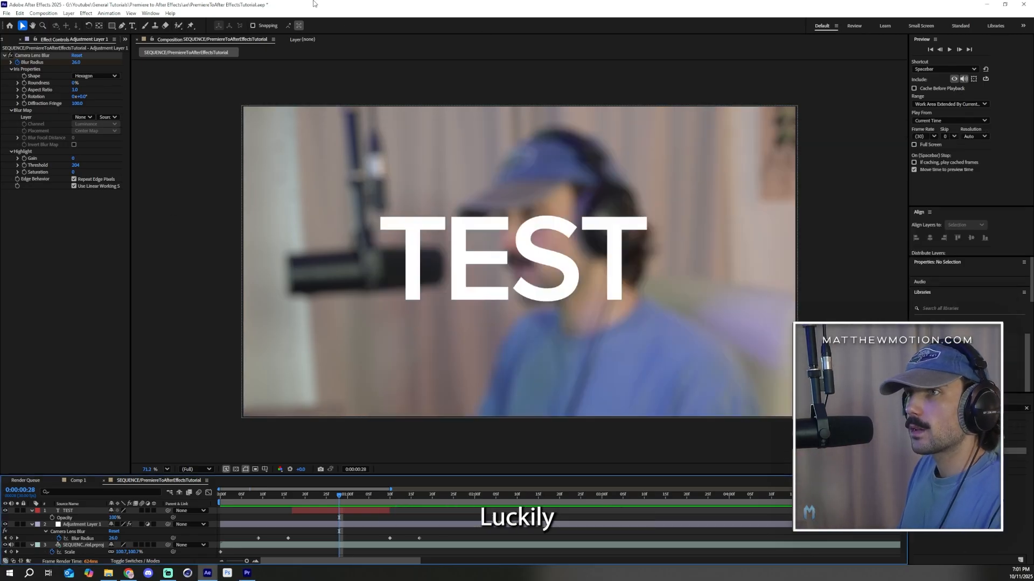
Keyframe the TEST layer's Scale from 0% at 0:00:00:17 to 100% at about 0:00:00:25.
left_click(361, 512)
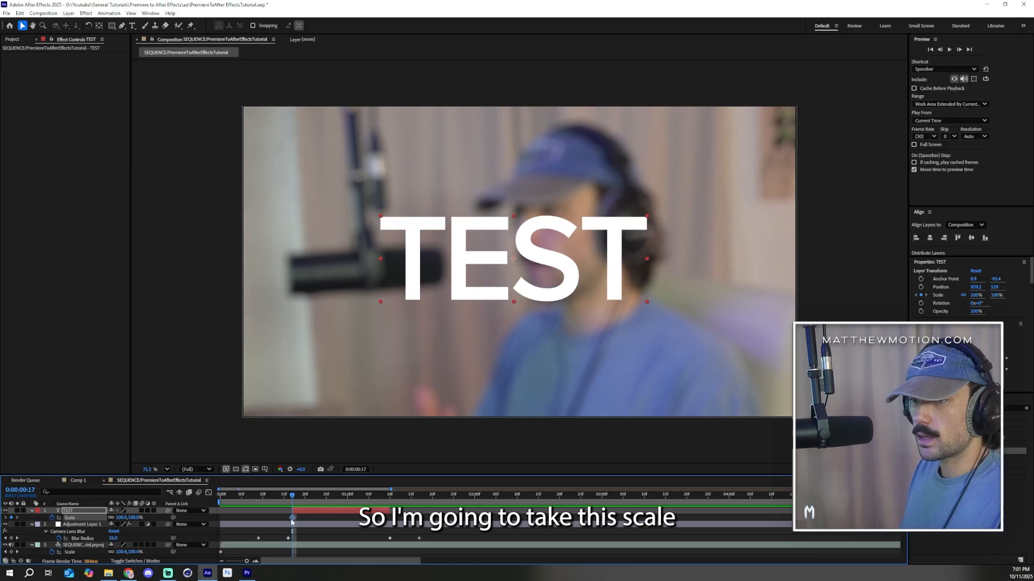
left_click_drag(291, 519, 316, 524)
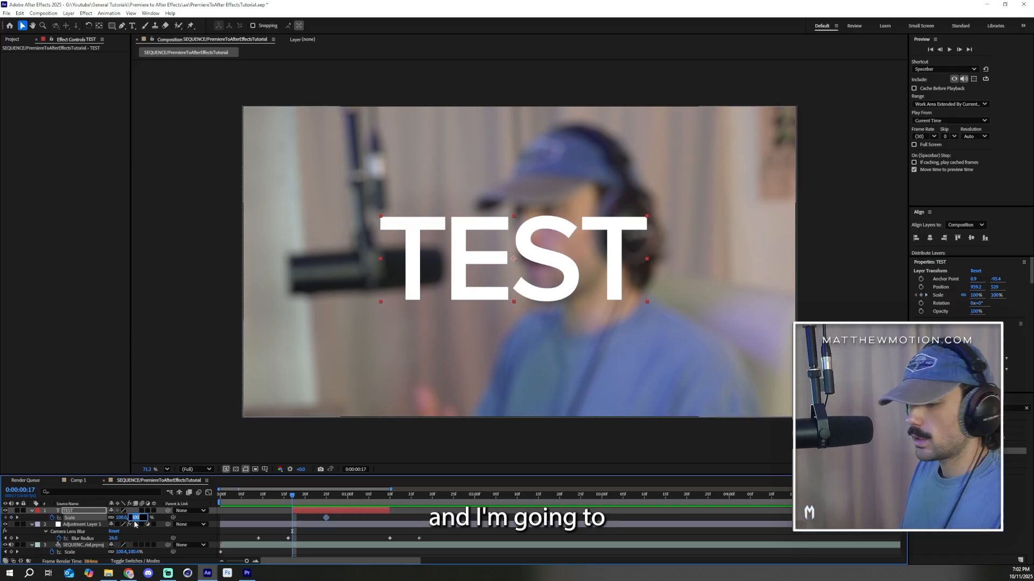
type("0,0.0")
key("Return")
Apply Easy Ease to the TEST layer's Scale keyframes, shape their curve to rise fast and settle gradually, and preview the result.
right_click(326, 518)
mouse_move(377, 510)
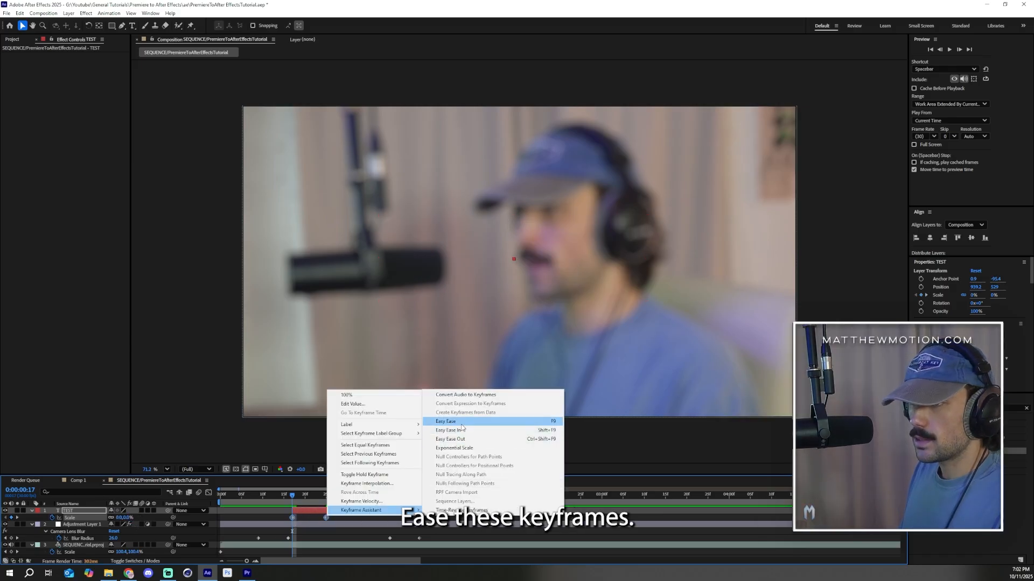
left_click(461, 424)
left_click(209, 493)
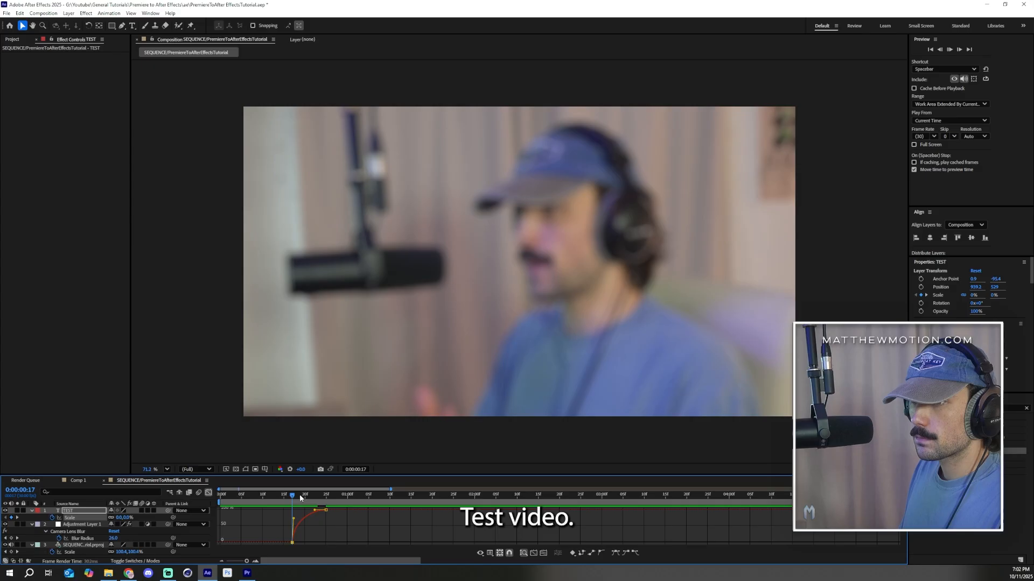
key("space")
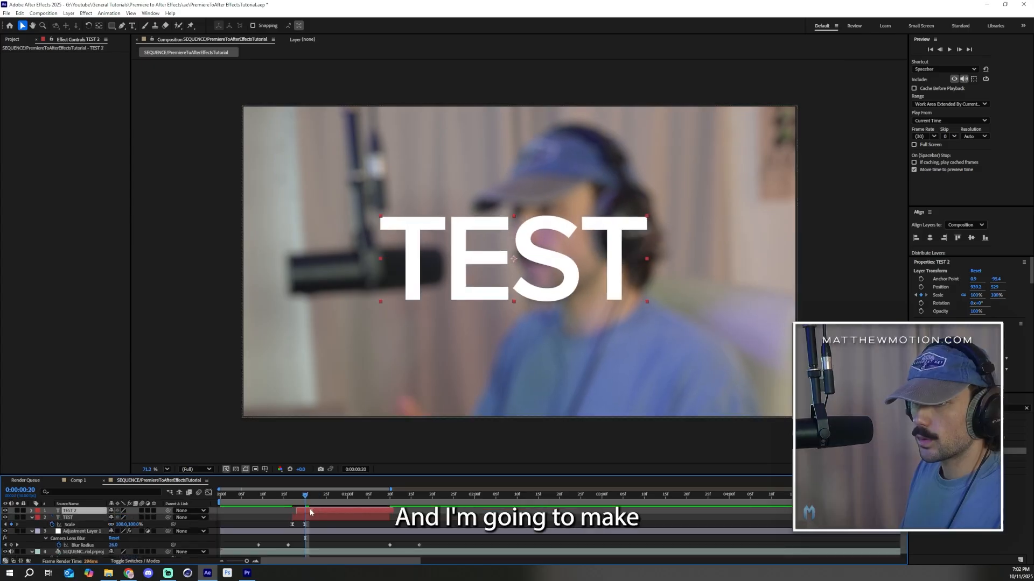
Shift the duplicated TEST layer to begin at about 0:00:00:20 and change its text to VIDEO.
left_click_drag(310, 512, 319, 513)
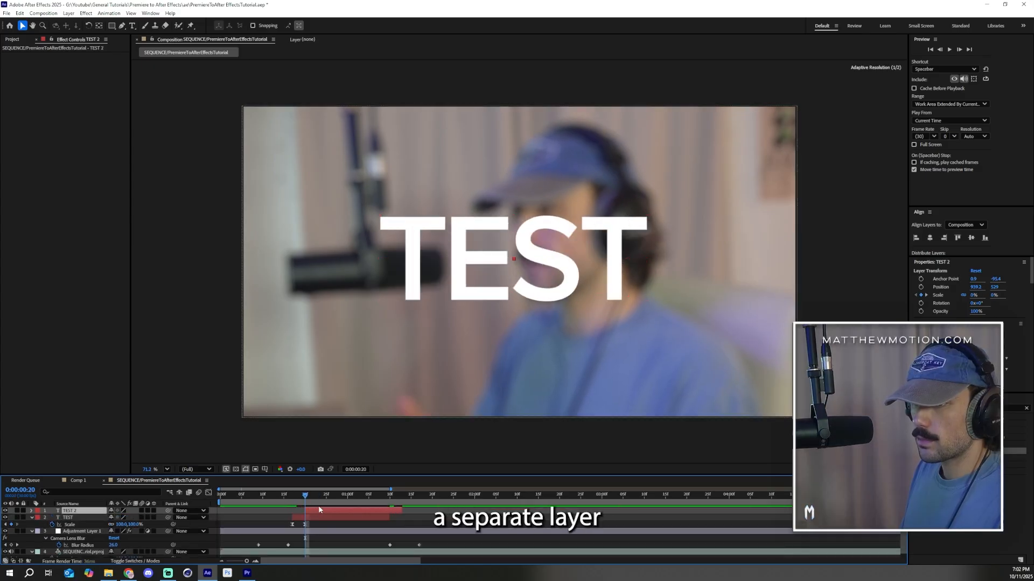
double_click(60, 512)
type("VIDEO")
Keyframe the VIDEO layer's Position to slide right around 0:00:01:11, apply Easy Ease, and preview the movement.
left_click(209, 493)
left_click(209, 494)
left_click(390, 494)
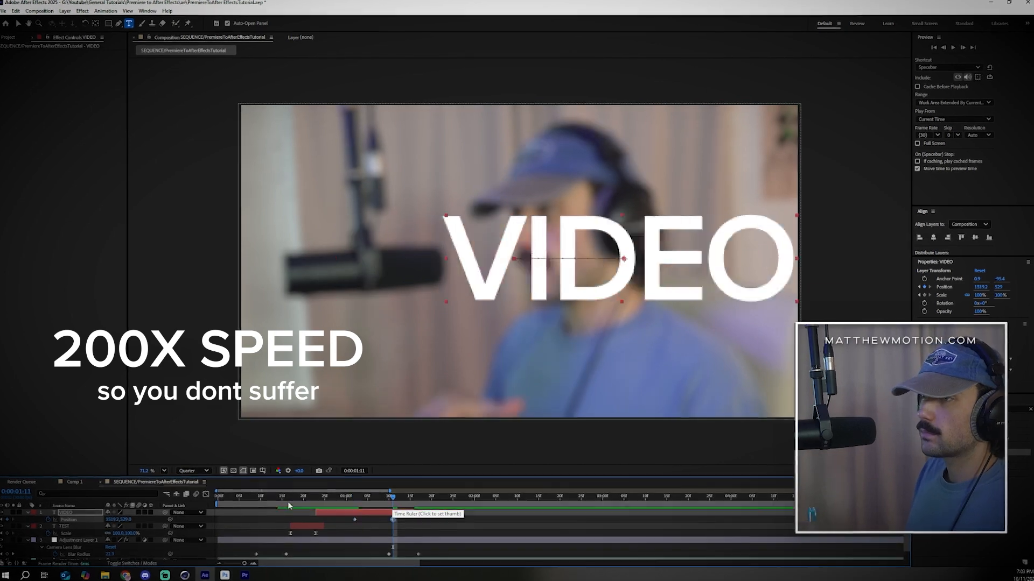
mouse_move(393, 521)
left_mouse_down()
mouse_move(405, 520)
mouse_move(396, 520)
left_mouse_up()
key("F9")
left_click(206, 494)
left_click(206, 494)
key("space")
Trim the ends of the VIDEO and TEST layers slightly and move the third Blur Radius keyframe a little earlier.
left_click_drag(405, 513, 397, 513)
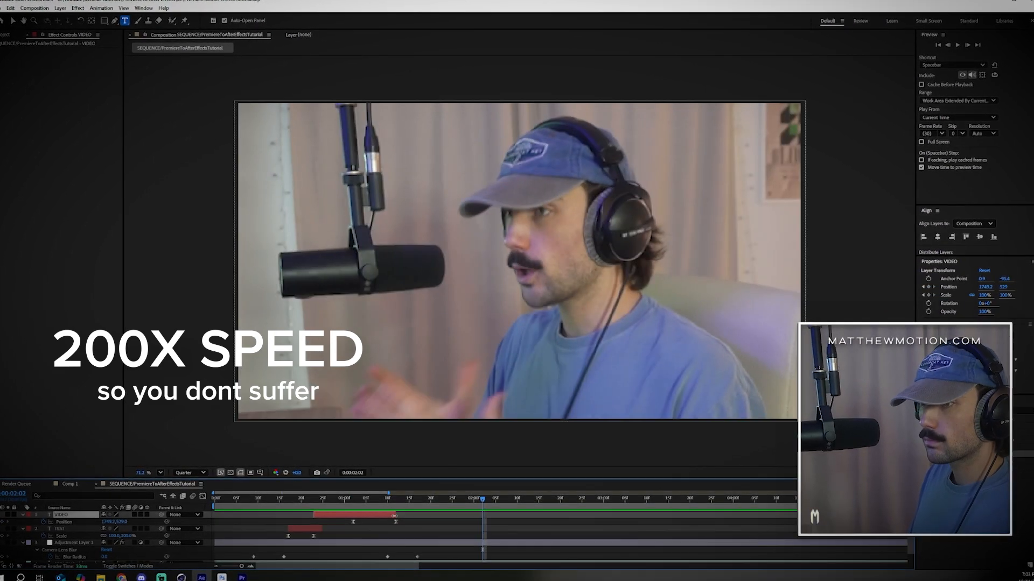
left_click(388, 499)
left_click_drag(388, 558, 378, 558)
left_click_drag(322, 529, 318, 529)
Select the linked footage layer, set the composition's preview resolution to Full, and play back the animation.
scroll(425, 545, "down", 2)
left_click(73, 553)
left_click(191, 473)
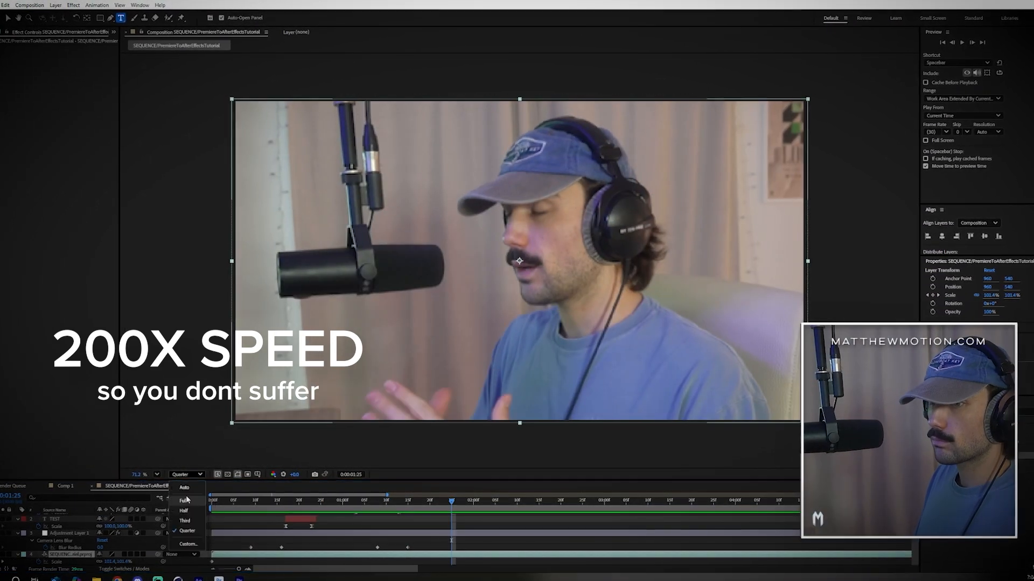
left_click(187, 500)
key("alt+Tab")
key("alt+Tab")
key("space")
Set the TEST and VIDEO layers to Overlay blend mode and add a Drop Shadow effect to both titles.
left_click(312, 501)
left_click(59, 532)
left_click(341, 501)
left_click(60, 518)
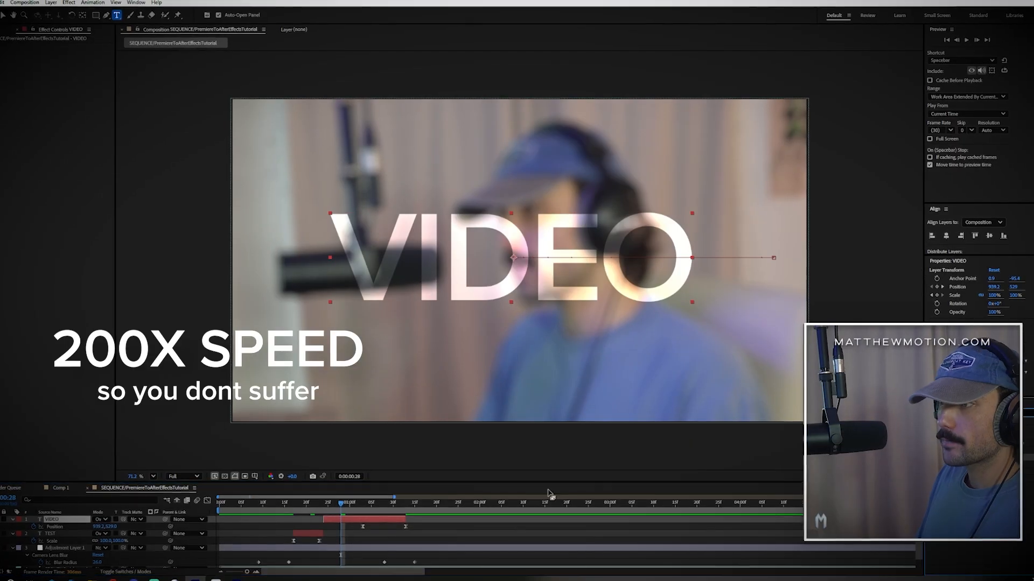
left_click_drag(312, 495, 376, 495)
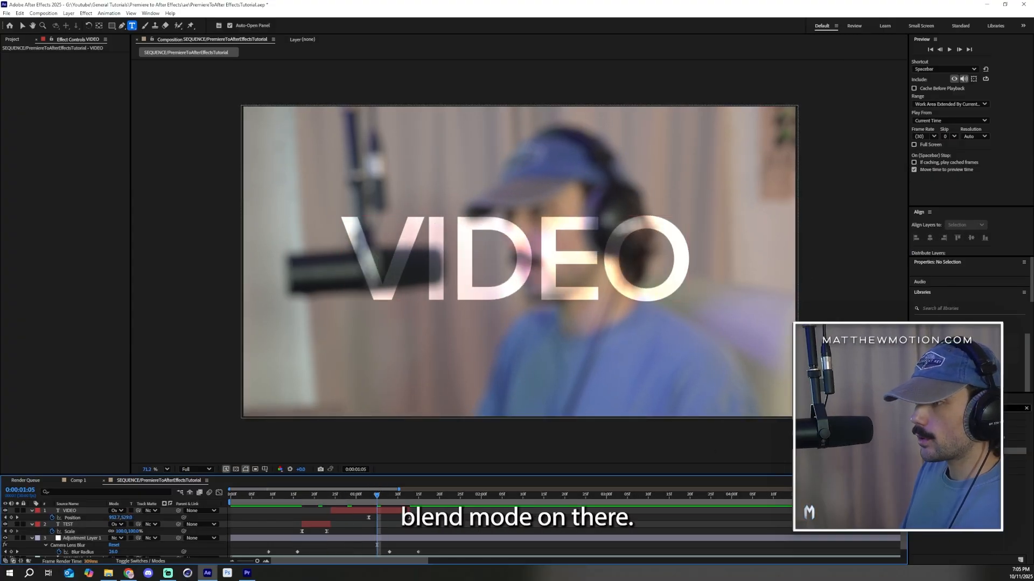
left_click(959, 409)
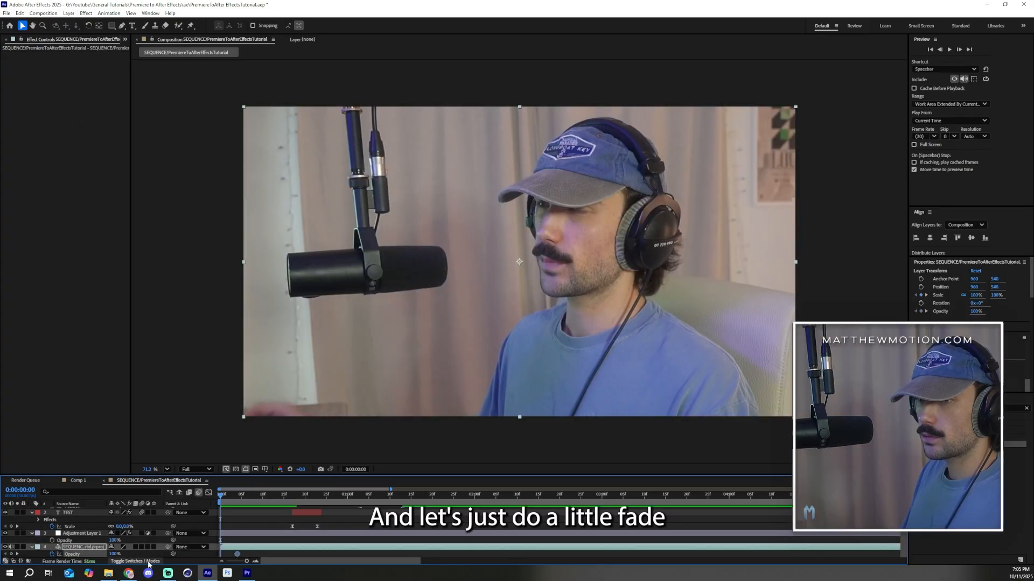
Set the linked footage layer's Opacity to 0% at 0:00:00:00 to create a fade-in.
left_click(113, 554)
type("0")
key("Return")
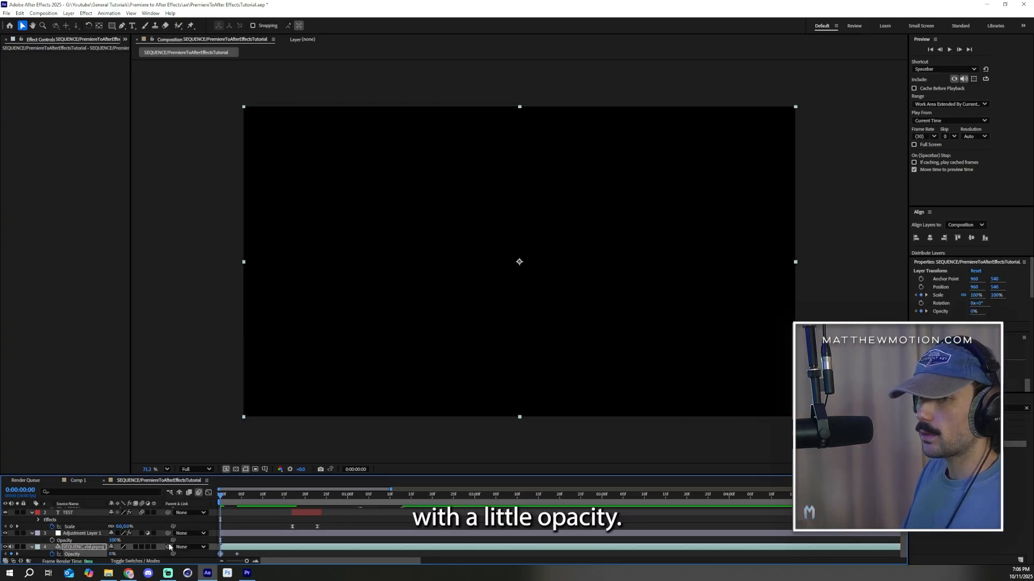
Play the composition from the start, check the VIDEO title's exit at about 0:00:01:11, and return the playhead to the start.
left_click(261, 528)
left_click_drag(232, 496, 214, 499)
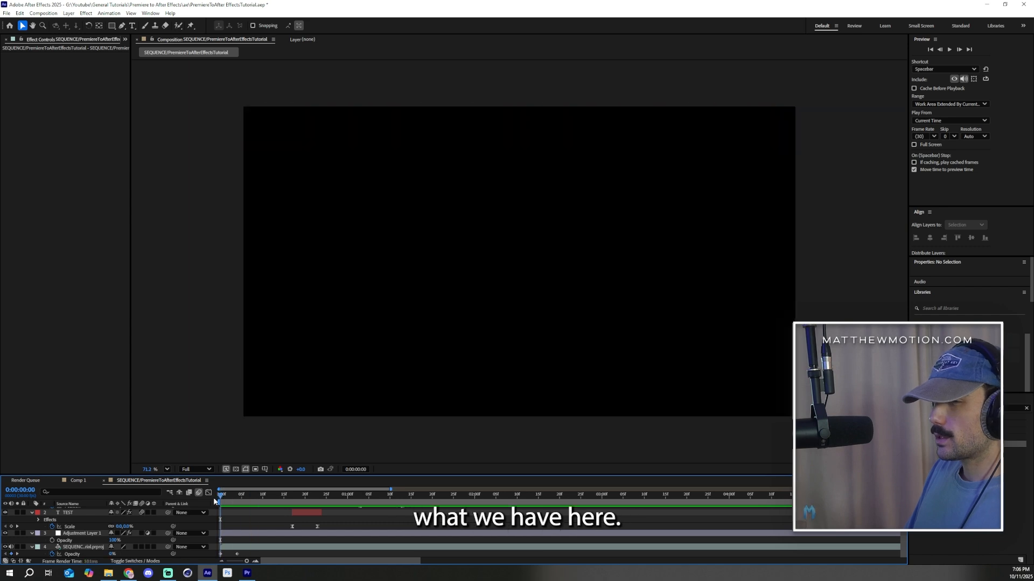
key("space")
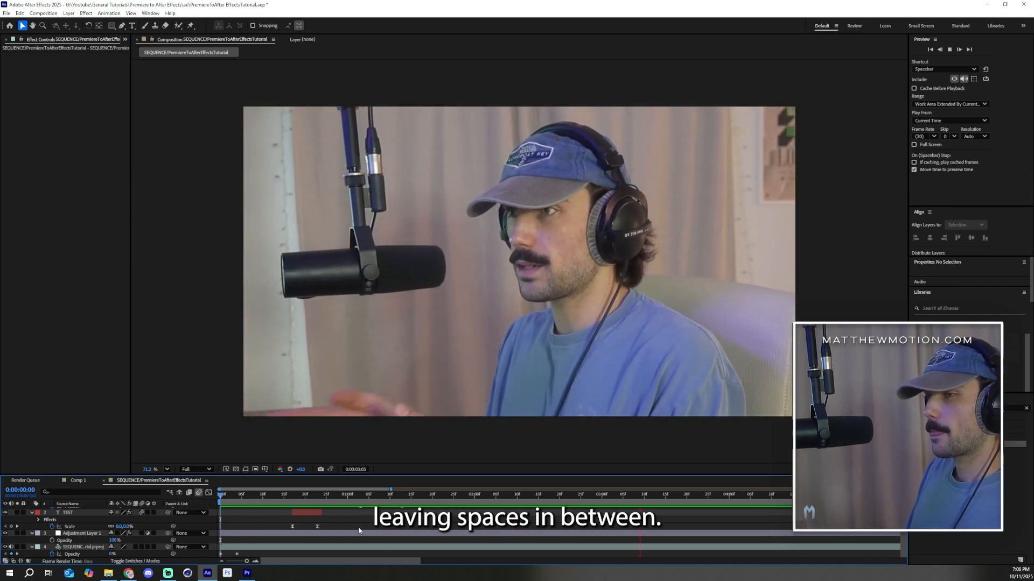
key("space")
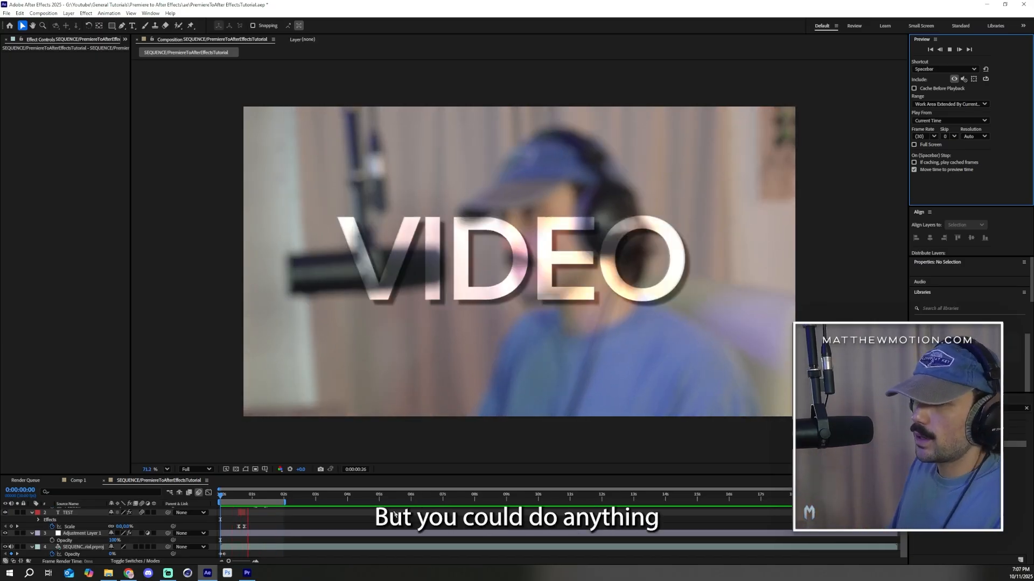
left_click(264, 499)
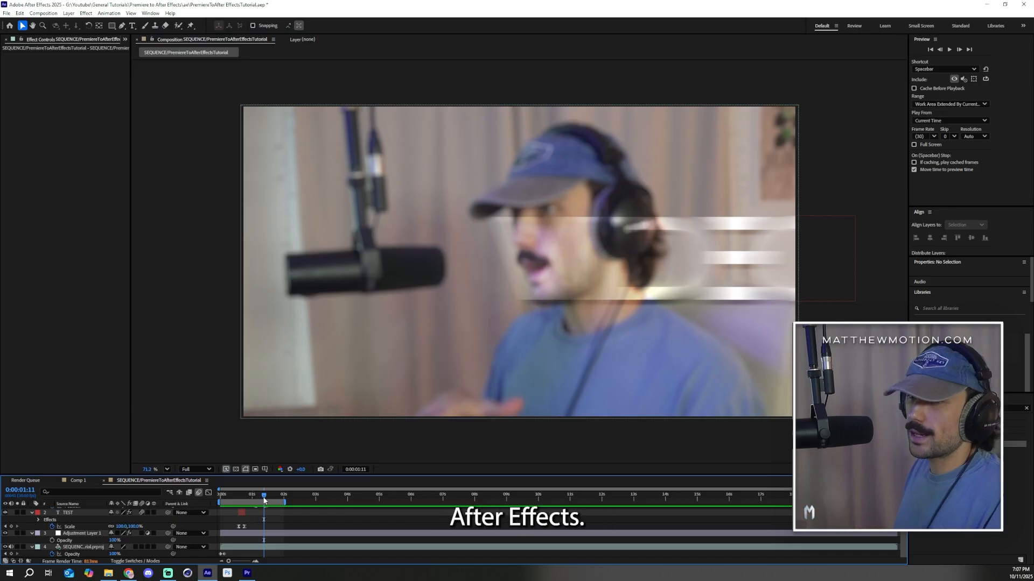
left_click_drag(264, 500, 207, 507)
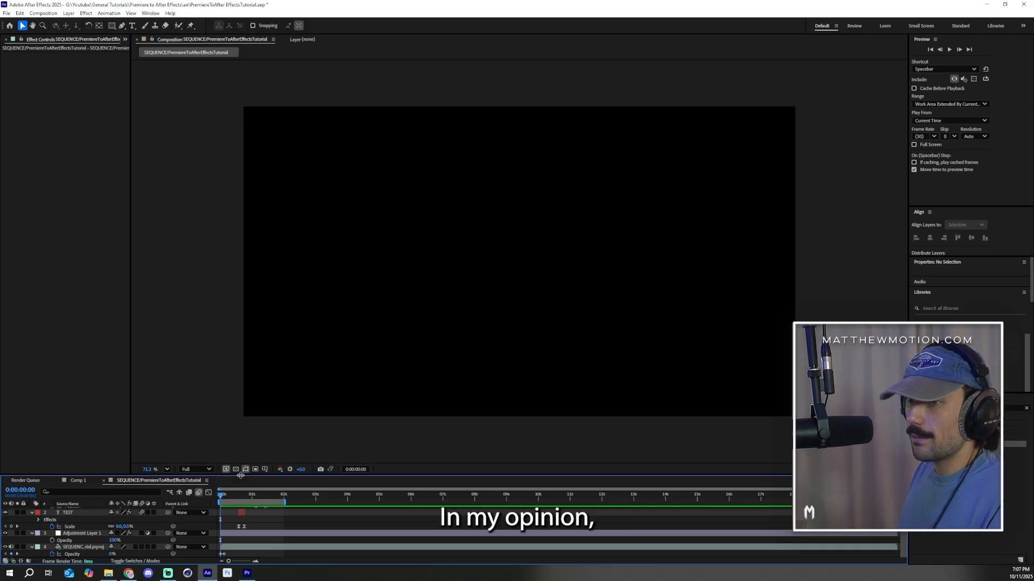
Enlarge the timeline and examine the speed curve of the VIDEO layer's Position in the graph editor.
left_click_drag(231, 479, 231, 349)
left_click(209, 364)
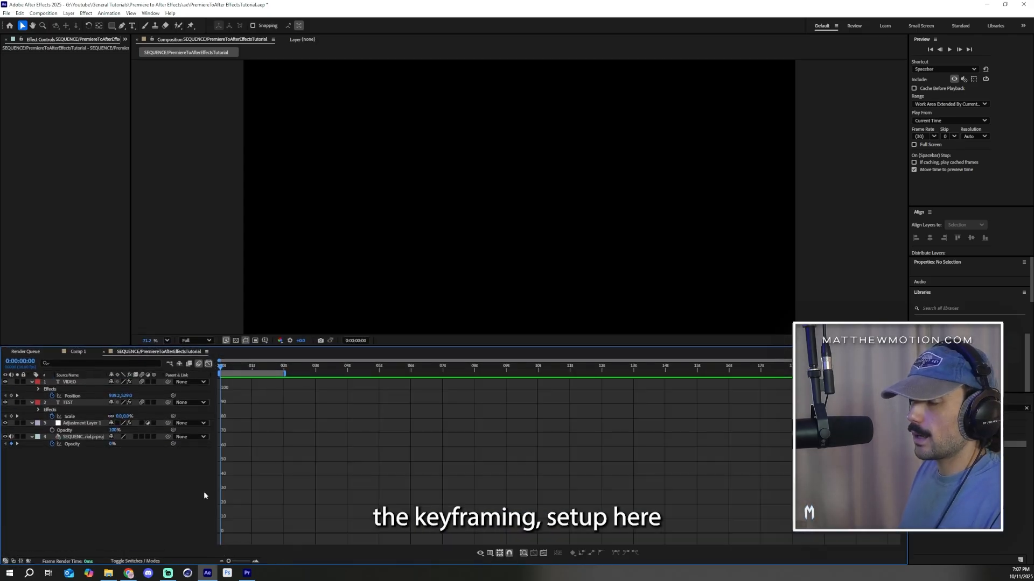
left_click(84, 396)
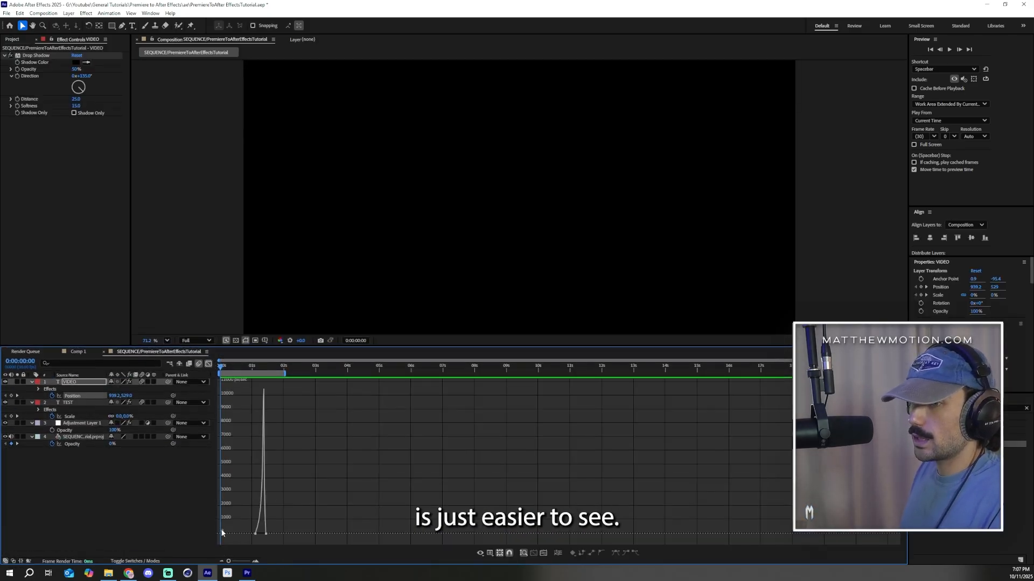
scroll(222, 533, "up", 2)
scroll(336, 517, "up", 1)
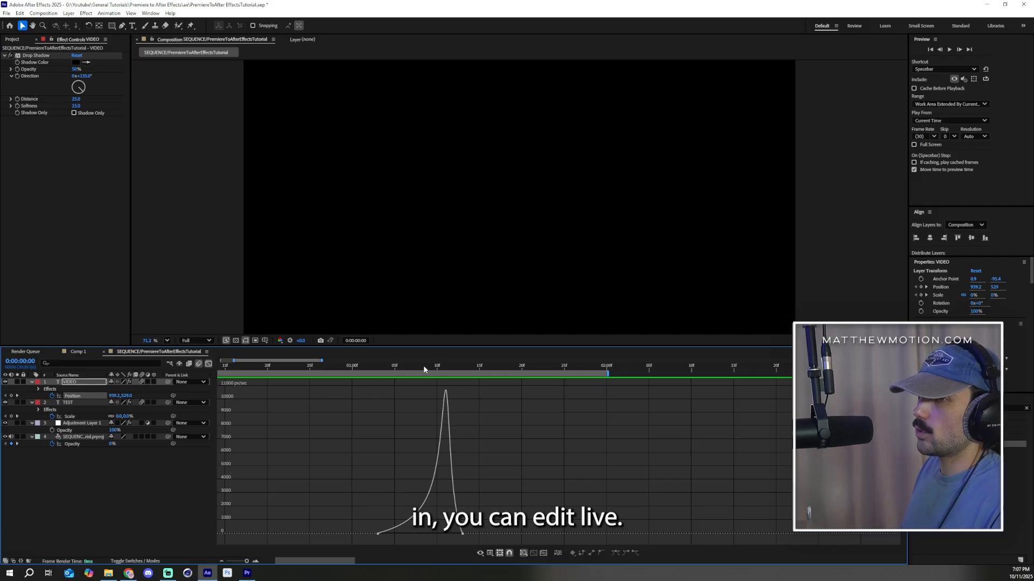
left_click_drag(423, 370, 363, 390)
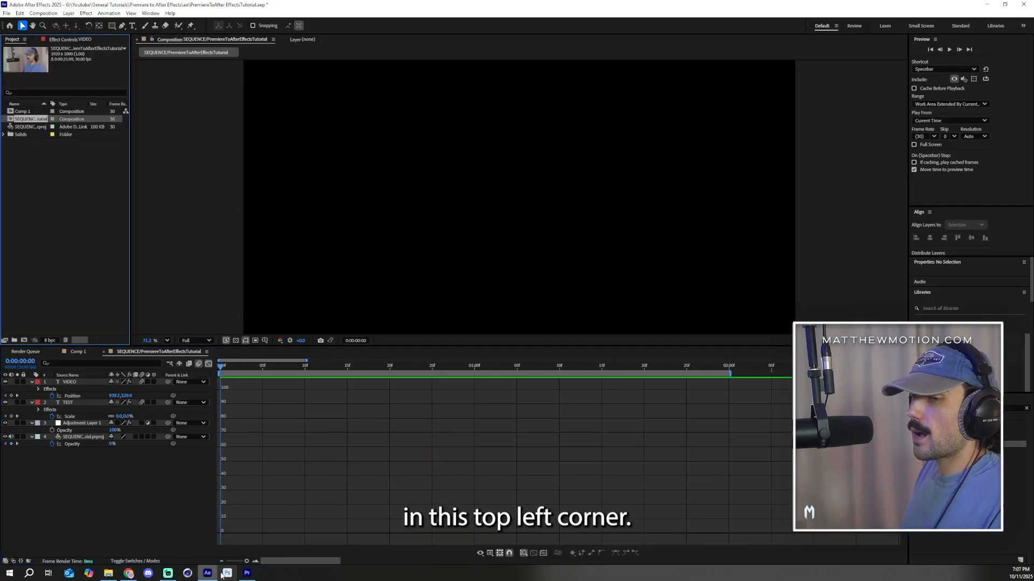
Look at the Premiere Pro workspace for comparison, return to After Effects, leave the graph editor and fit the composition in the viewer.
left_click(246, 574)
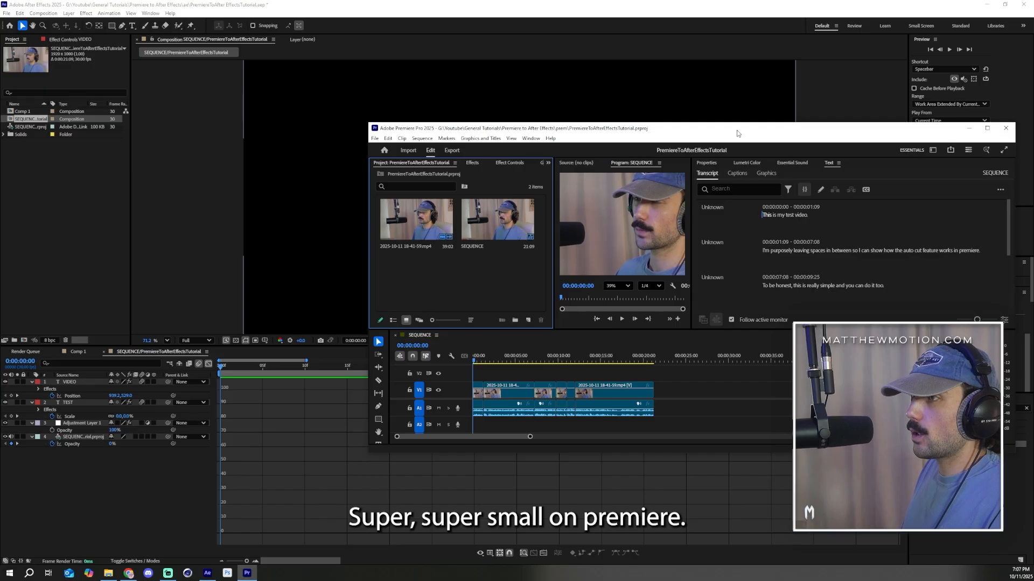
left_click(593, 4)
left_click(209, 364)
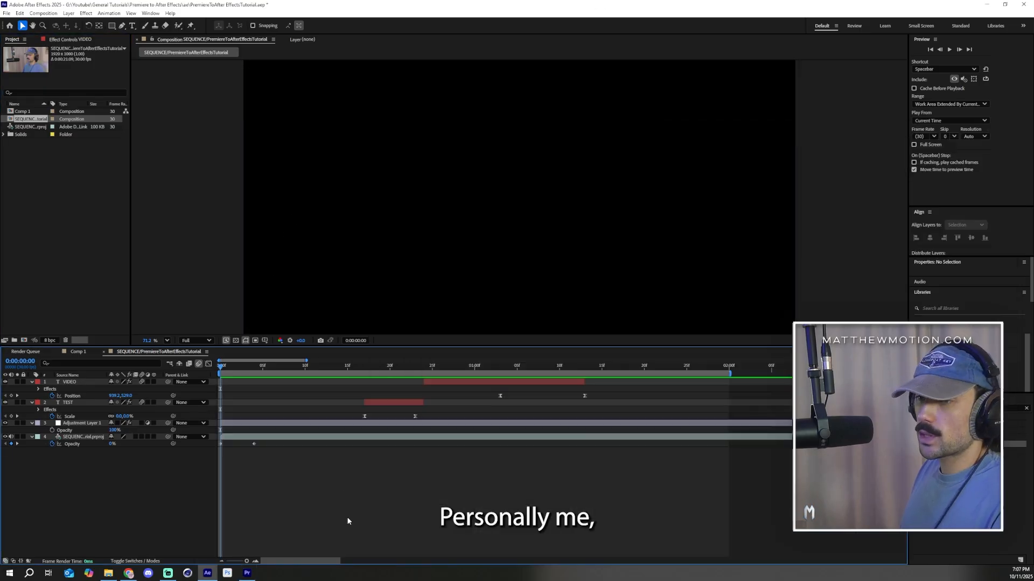
key("shift+slash")
Play and scrub through the cut sequence in Premiere Pro, return to its start, and switch back to After Effects.
key("space")
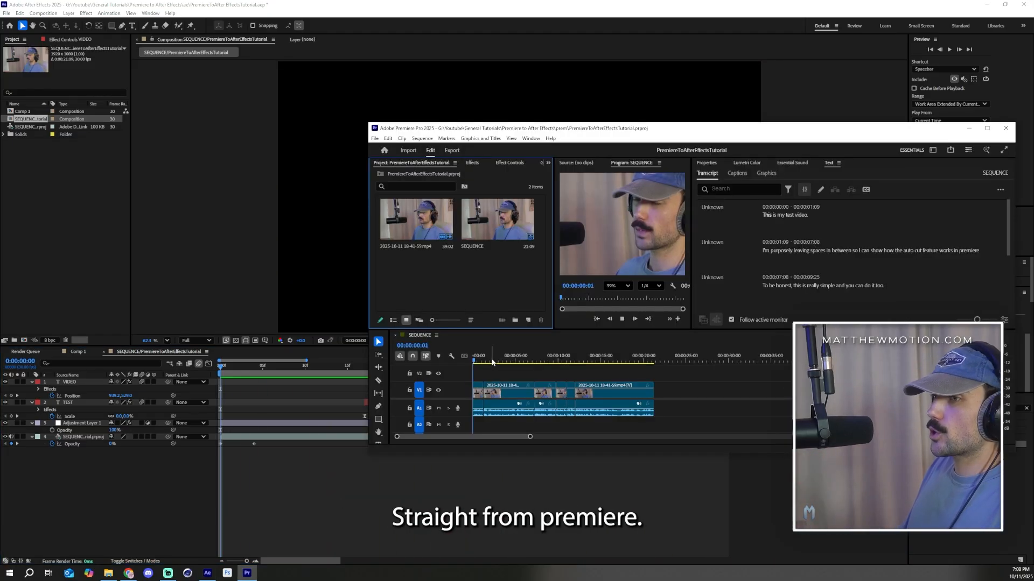
left_click_drag(485, 363, 458, 364)
key("space")
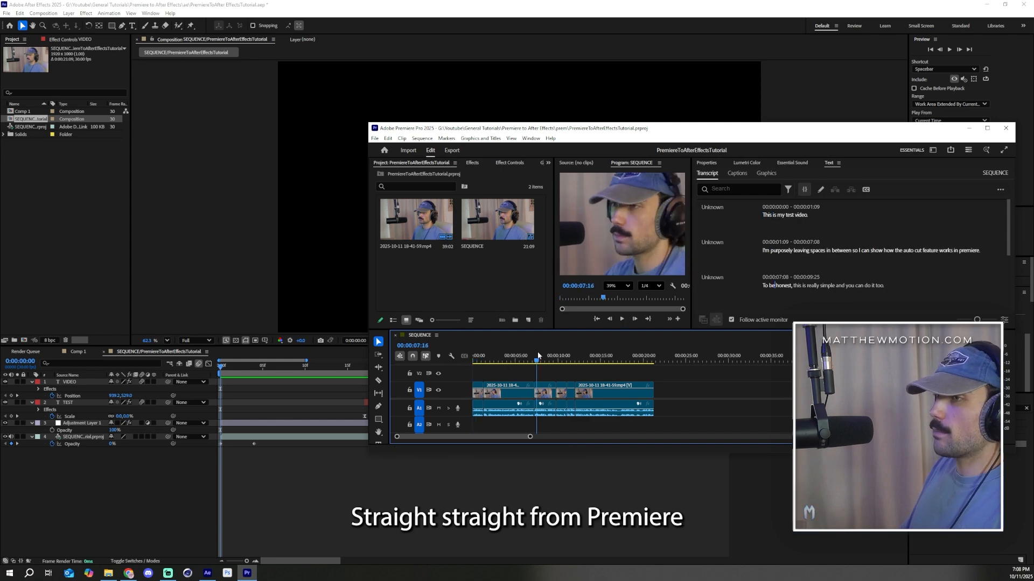
left_click(392, 50)
key("space")
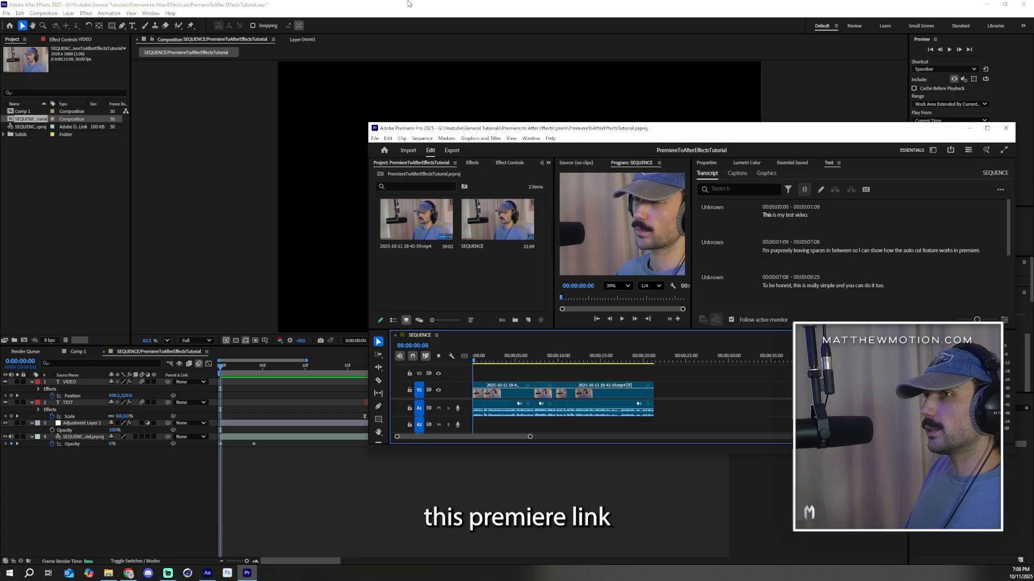
left_click(408, 4)
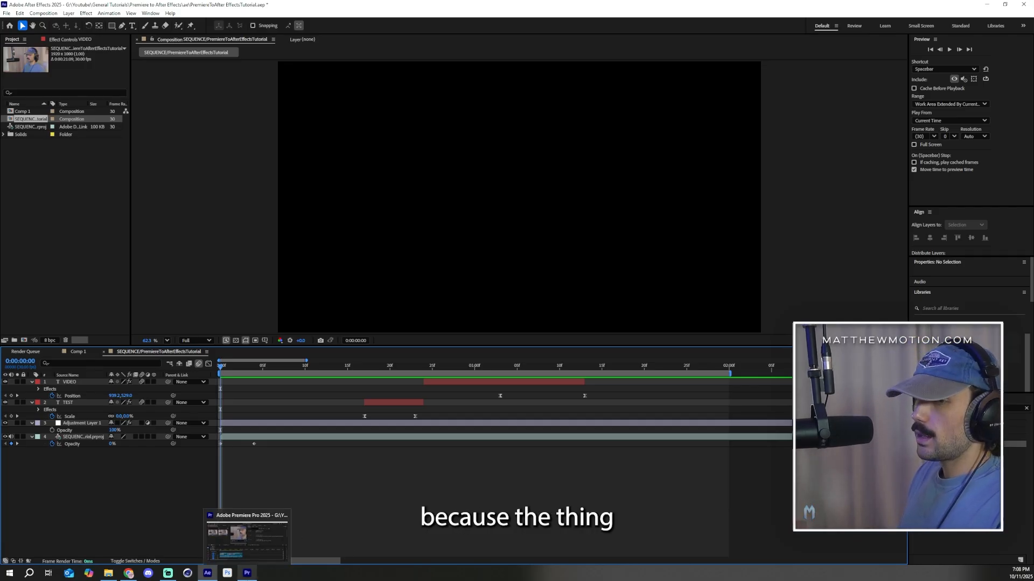
Check the Premiere Pro project once more, then examine the TEST title in After Effects at about 0:00:00:19.
left_click(248, 573)
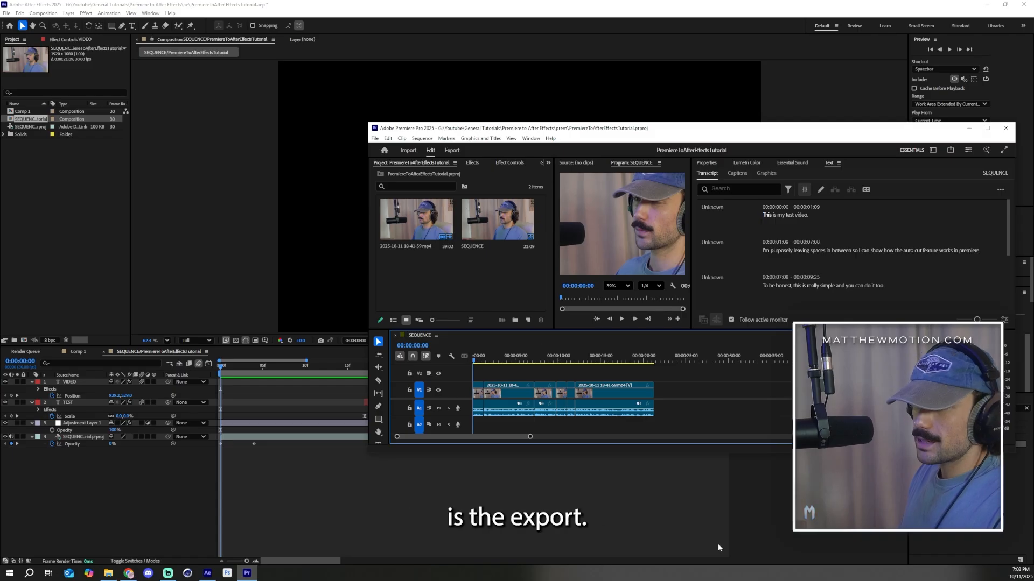
left_click(58, 159)
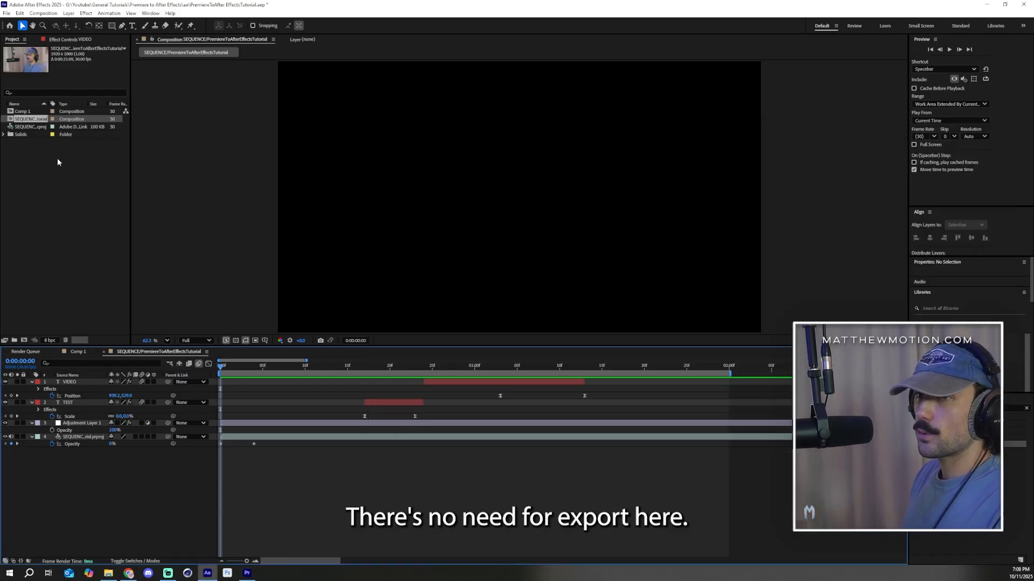
left_click(321, 506)
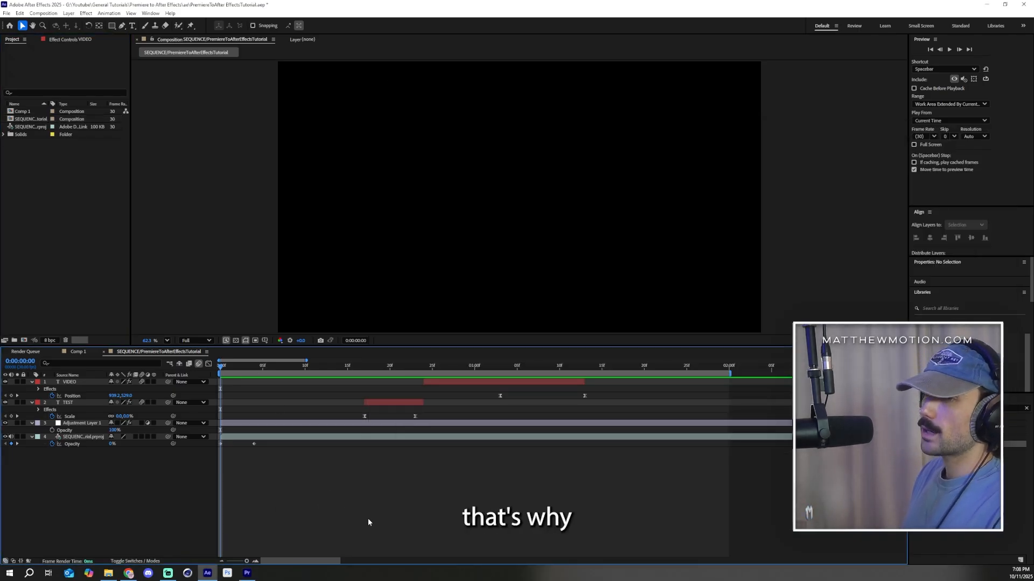
left_click_drag(431, 364, 438, 388)
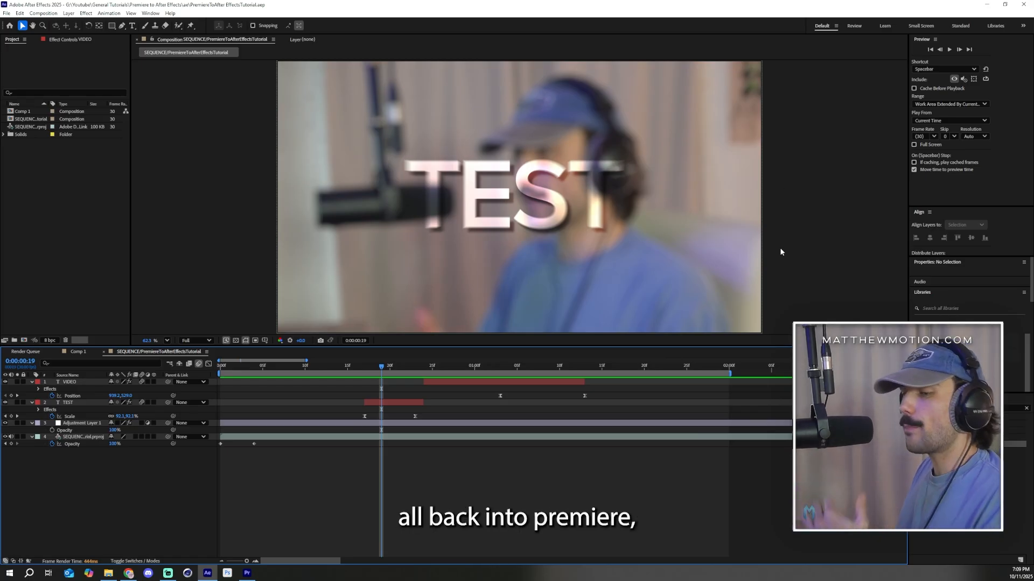
Bring the After Effects composition SEQUENCE/PremiereToAfterEffectsTutorial into the Premiere Pro project as a linked clip.
left_click(30, 119)
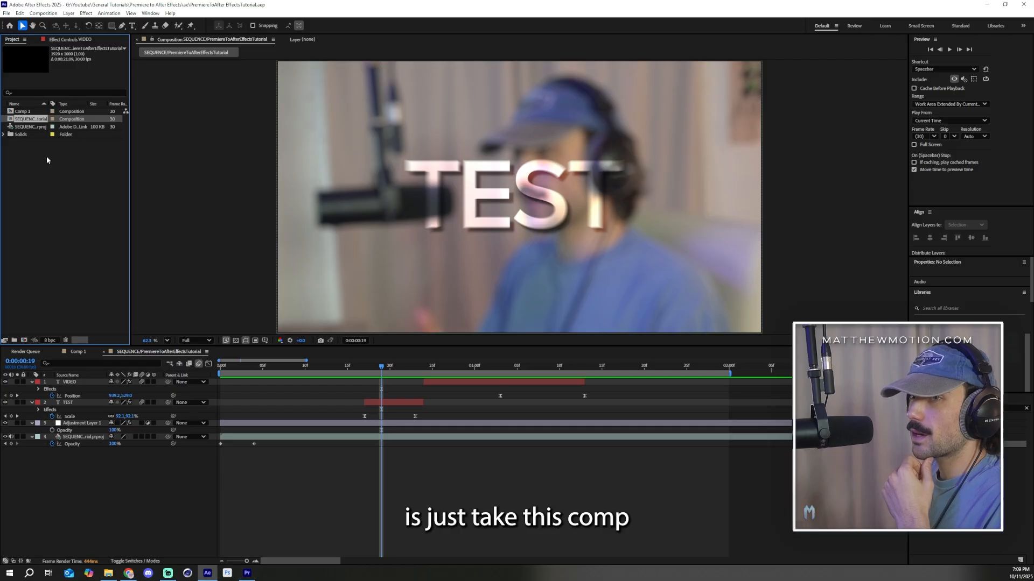
left_click_drag(275, 578, 409, 313)
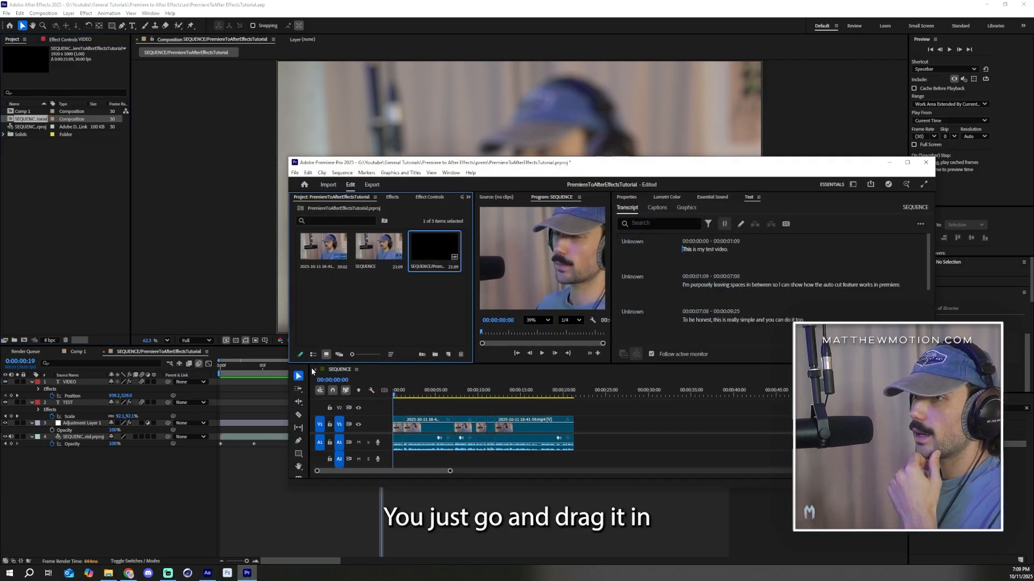